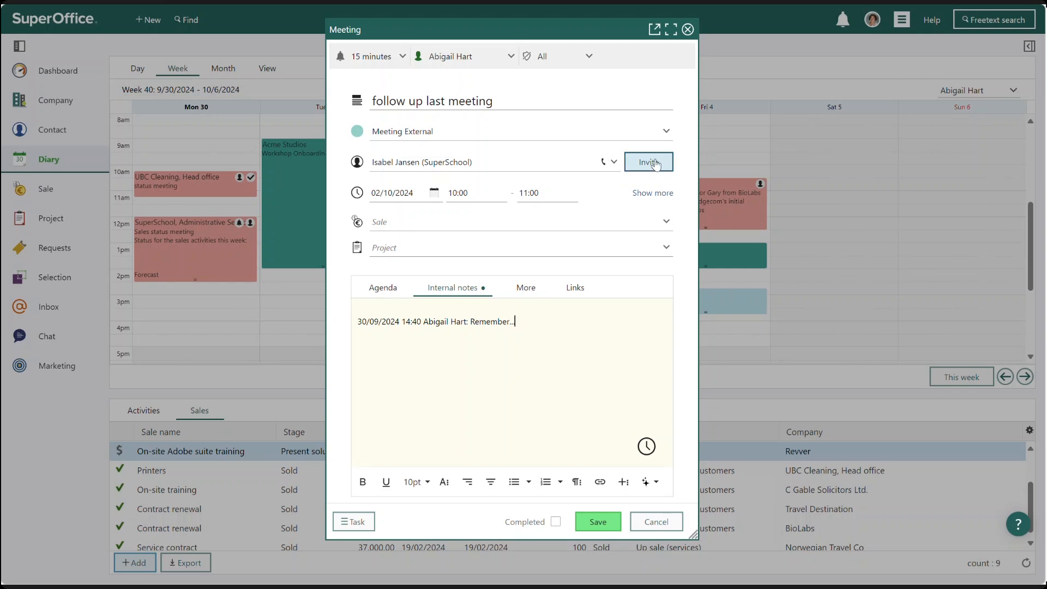
pyautogui.click(648, 162)
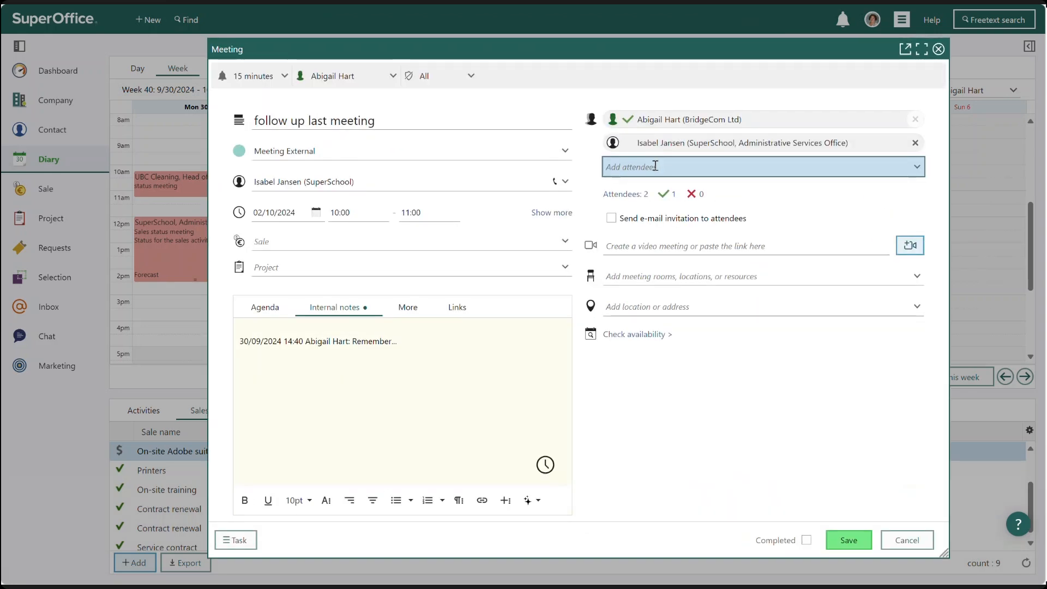
pyautogui.click(655, 166)
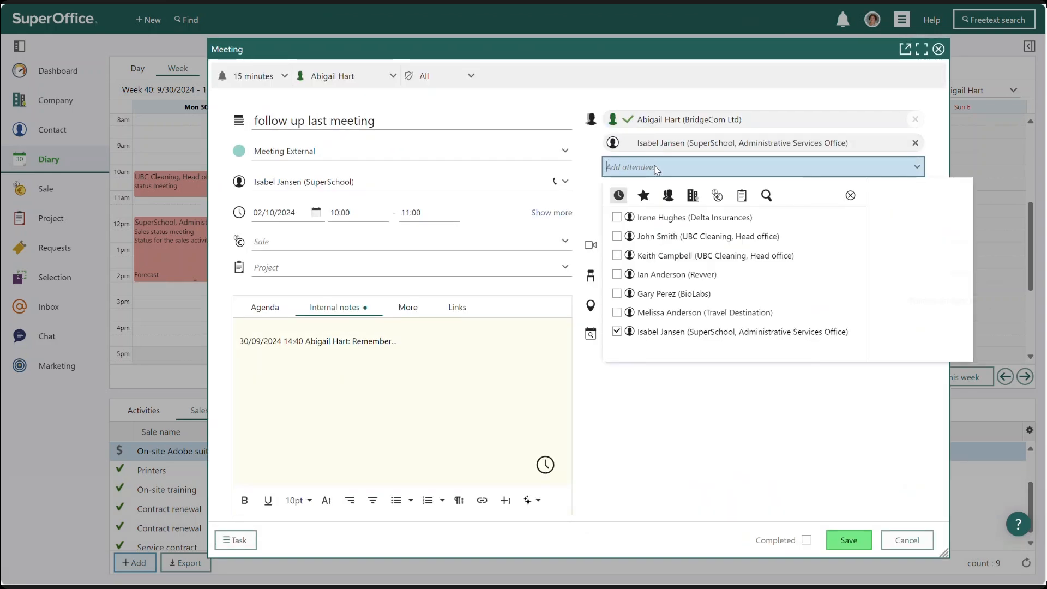
pyautogui.click(667, 197)
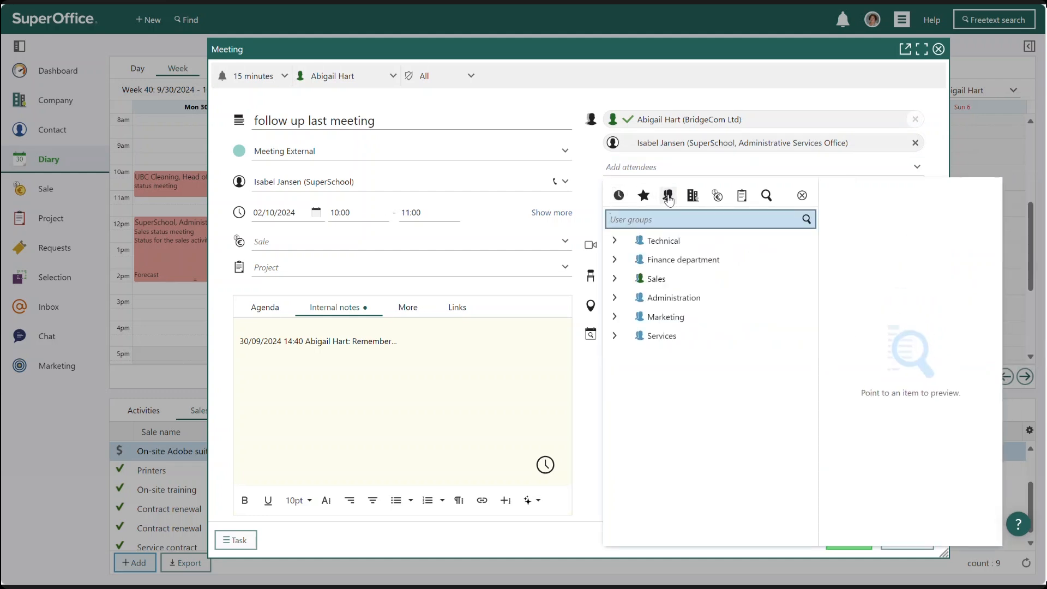
pyautogui.click(615, 280)
pyautogui.click(634, 317)
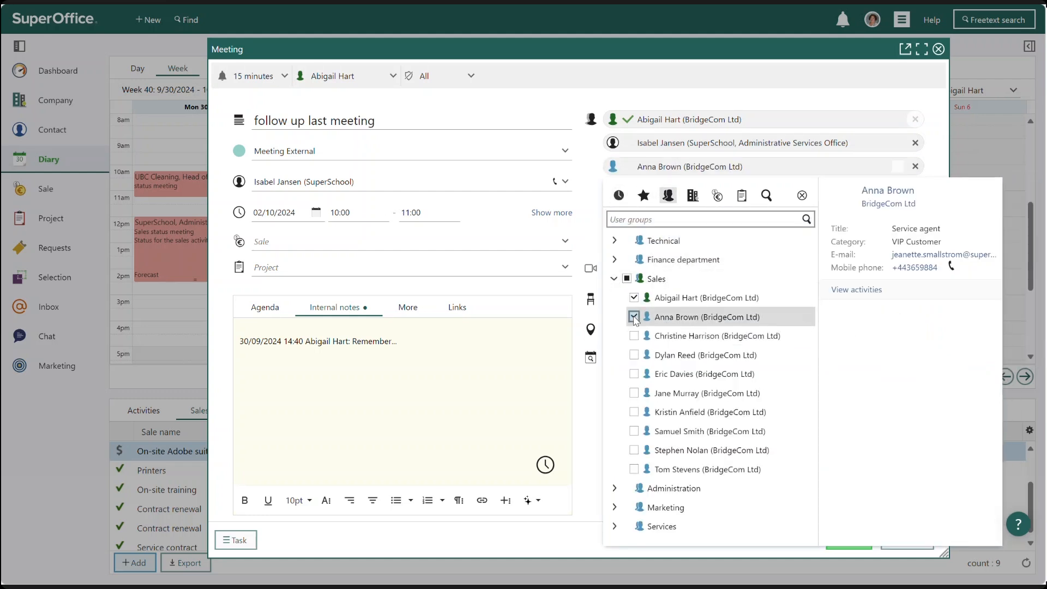
pyautogui.click(585, 72)
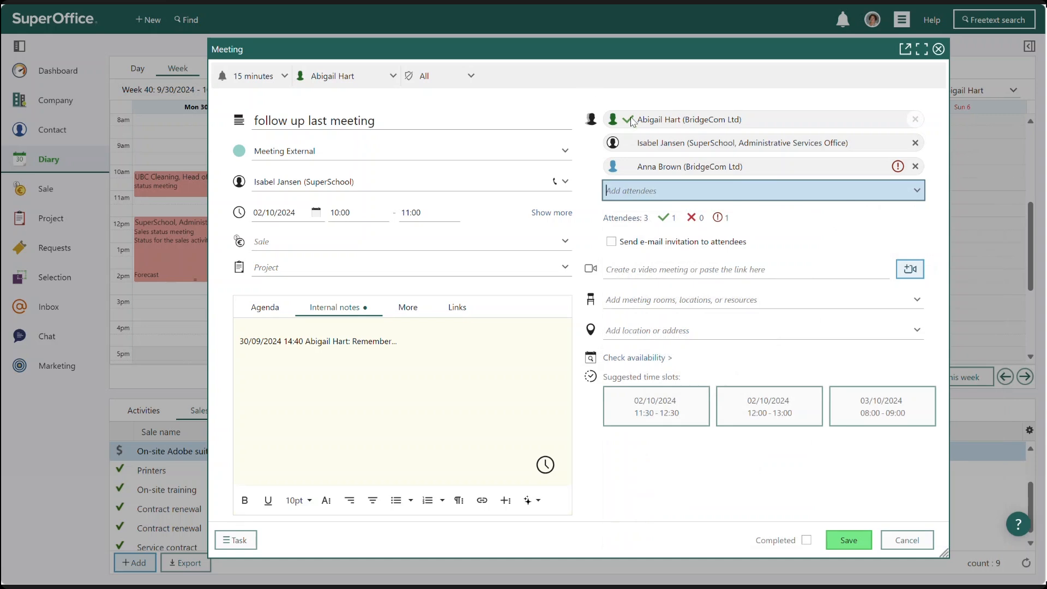
# Move the meeting to the suggested 11:30–12:30 time slot on 02/10/2024
pyautogui.moveTo(898, 169)
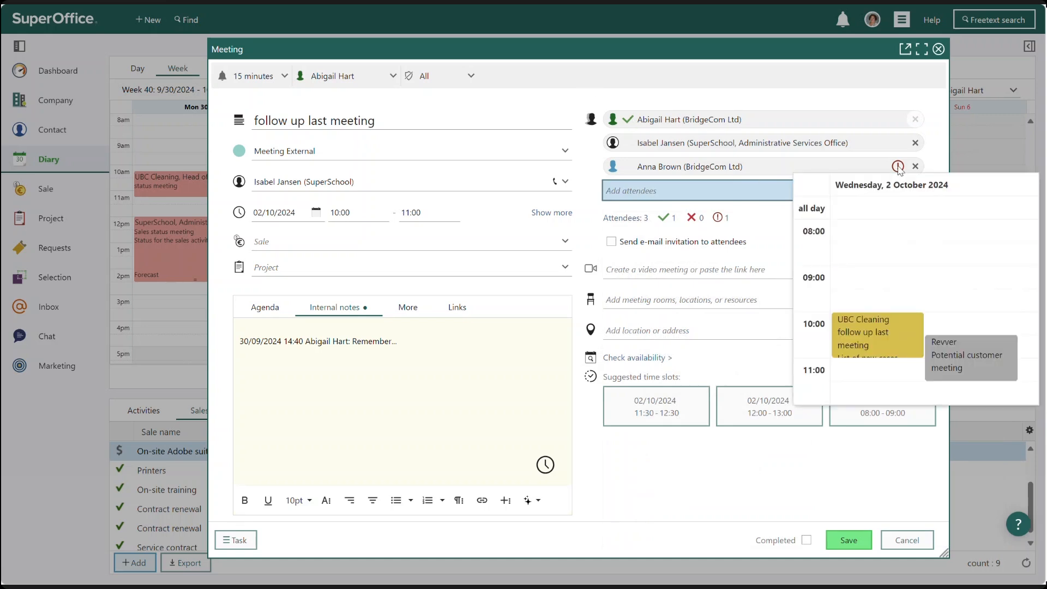
pyautogui.click(654, 417)
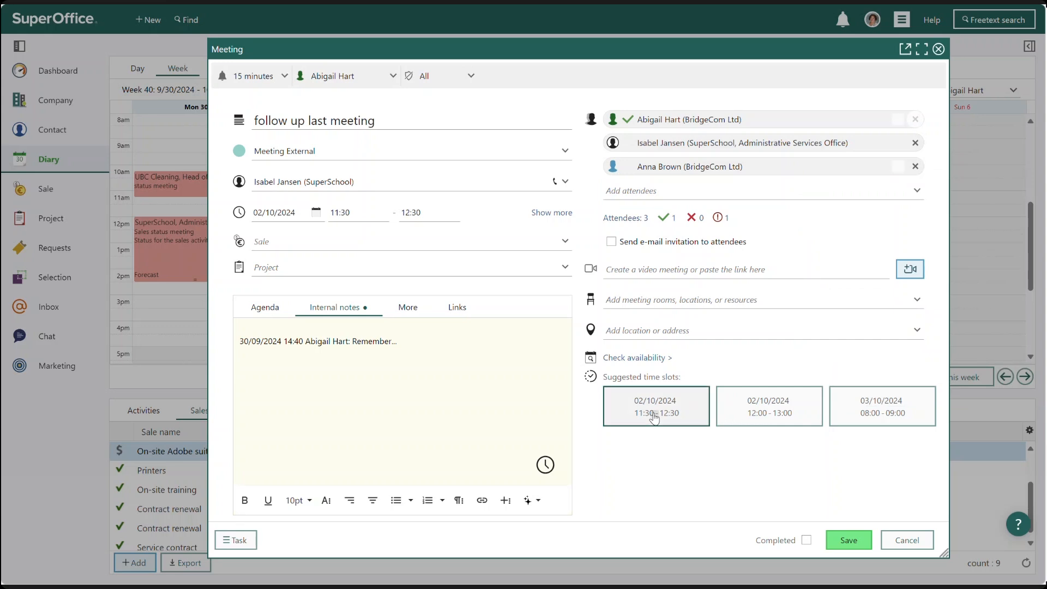
# Add an extra attendee to the meeting by entering just their e-mail address
pyautogui.click(638, 189)
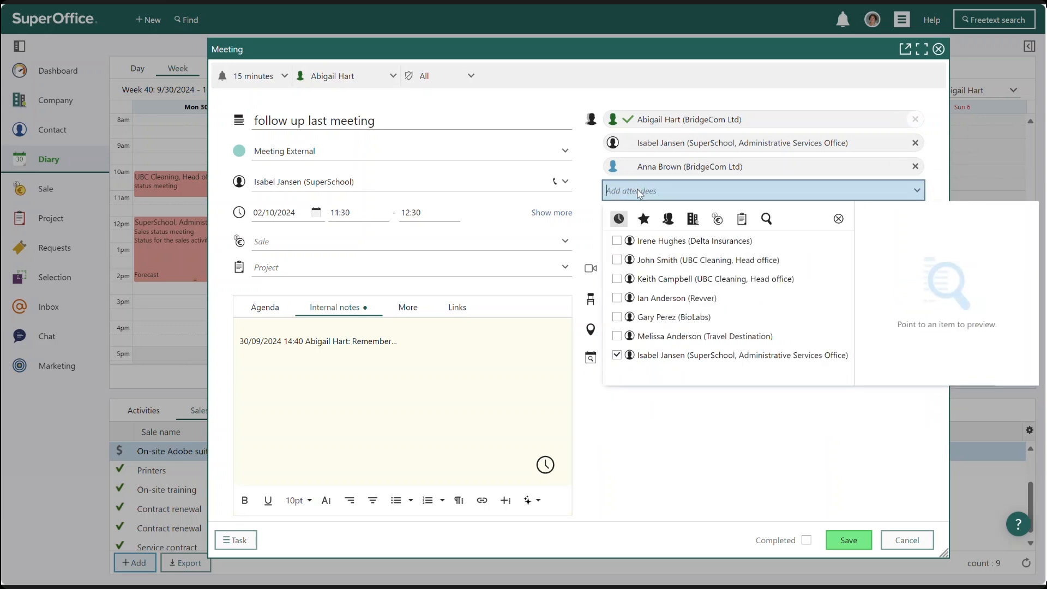
pyautogui.write('any@')
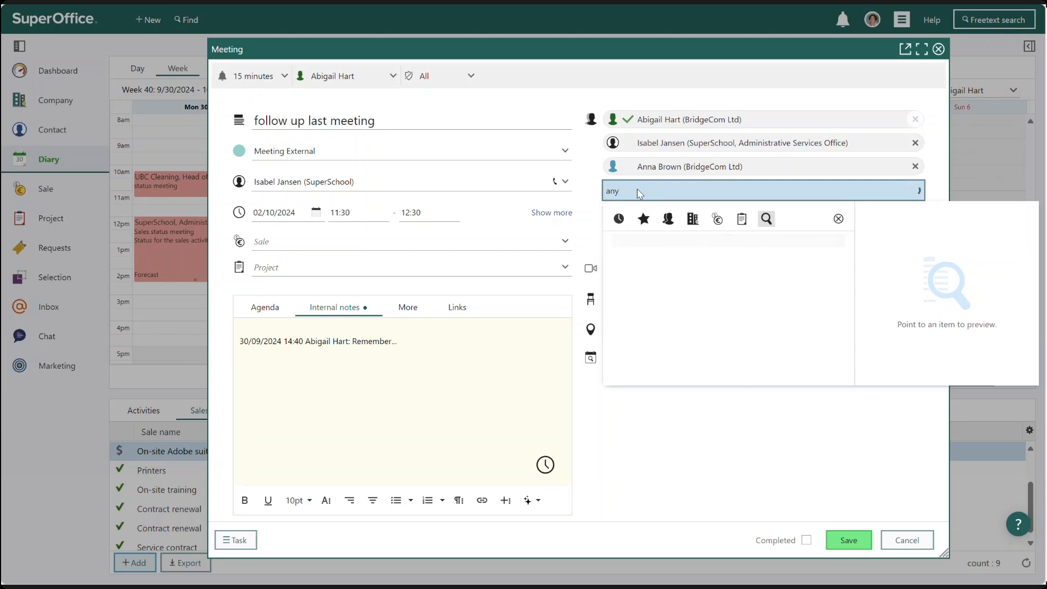
pyautogui.write('email.com')
pyautogui.press('Return')
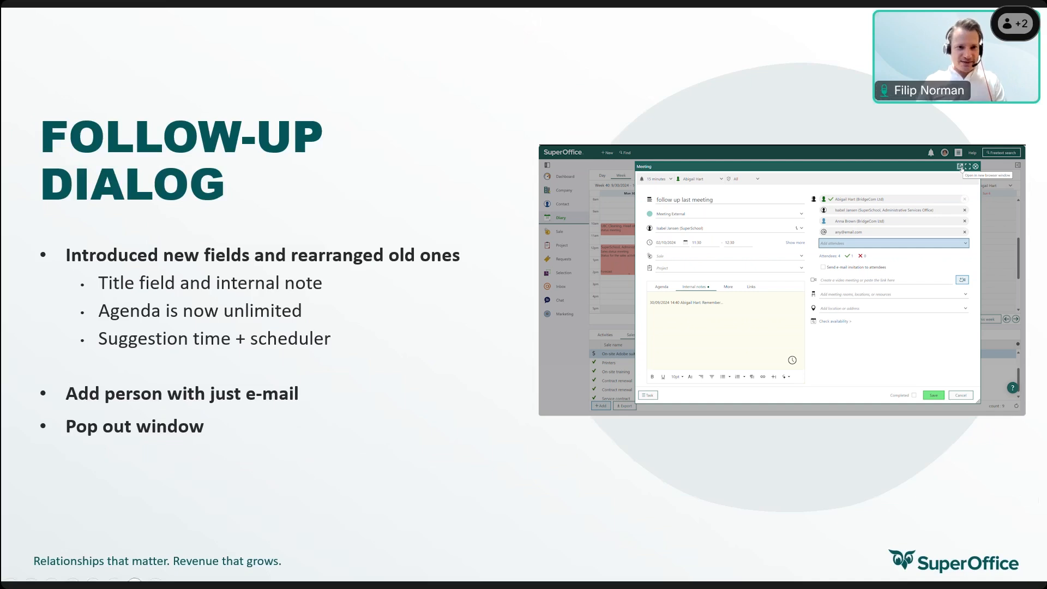
pyautogui.press('Right')
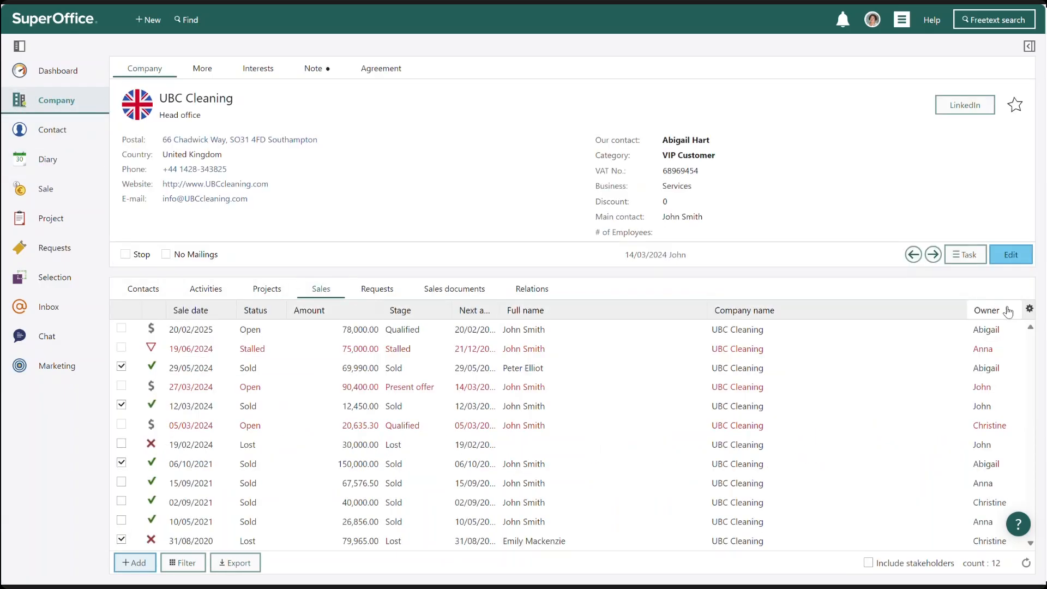
# Configure the company's Sales list to show a sum of Amount and enable grouping
pyautogui.click(1029, 308)
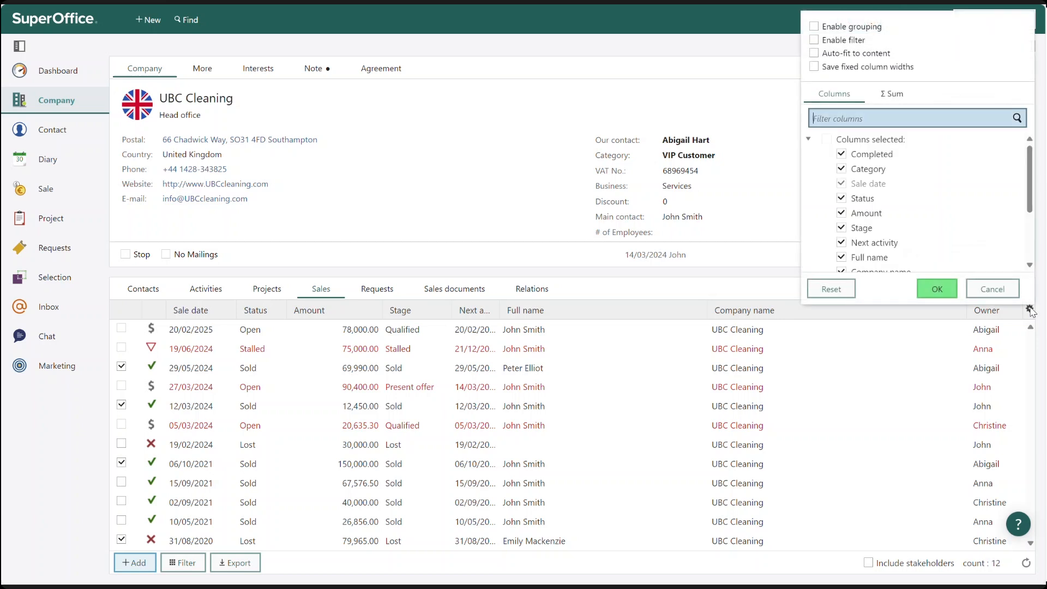
pyautogui.click(905, 99)
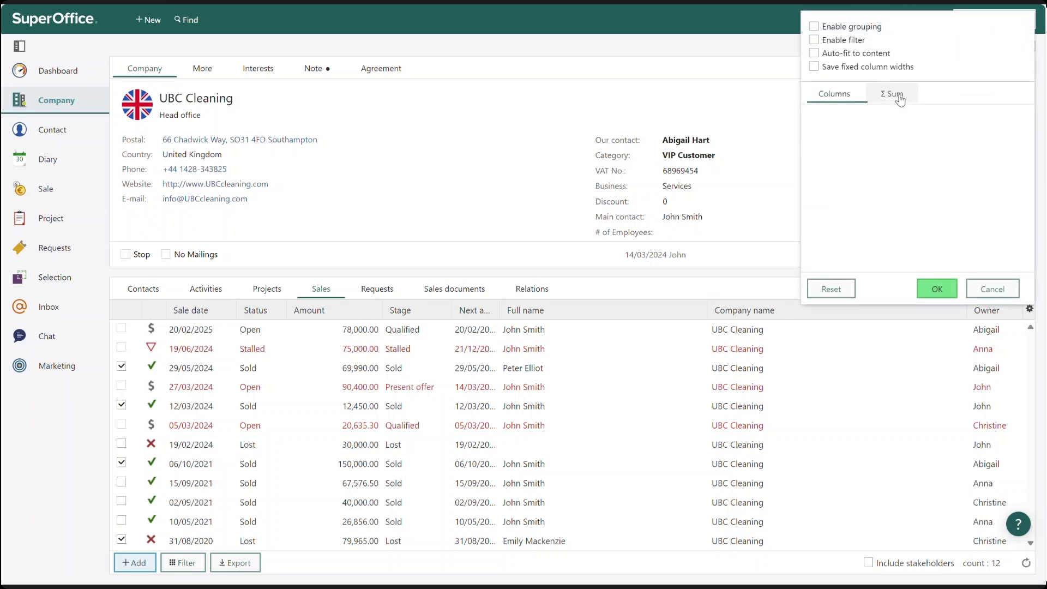
pyautogui.click(815, 133)
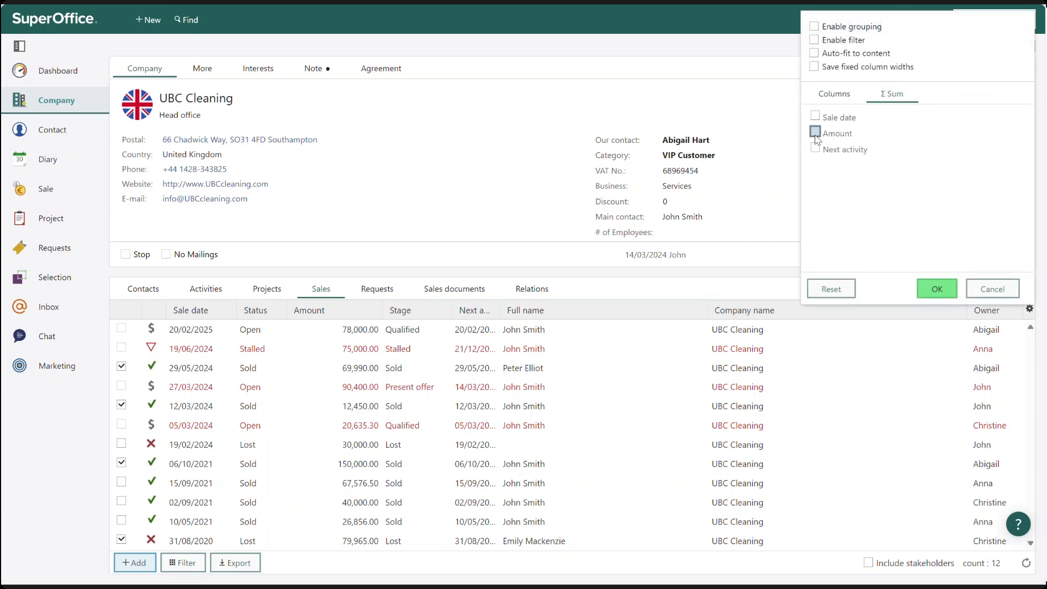
pyautogui.click(953, 135)
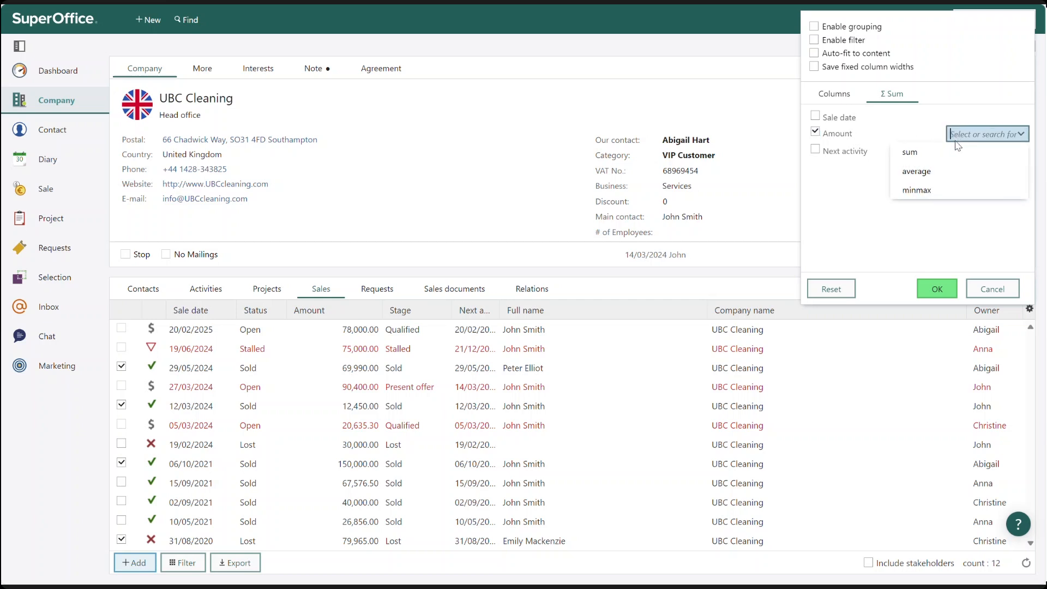
pyautogui.click(917, 152)
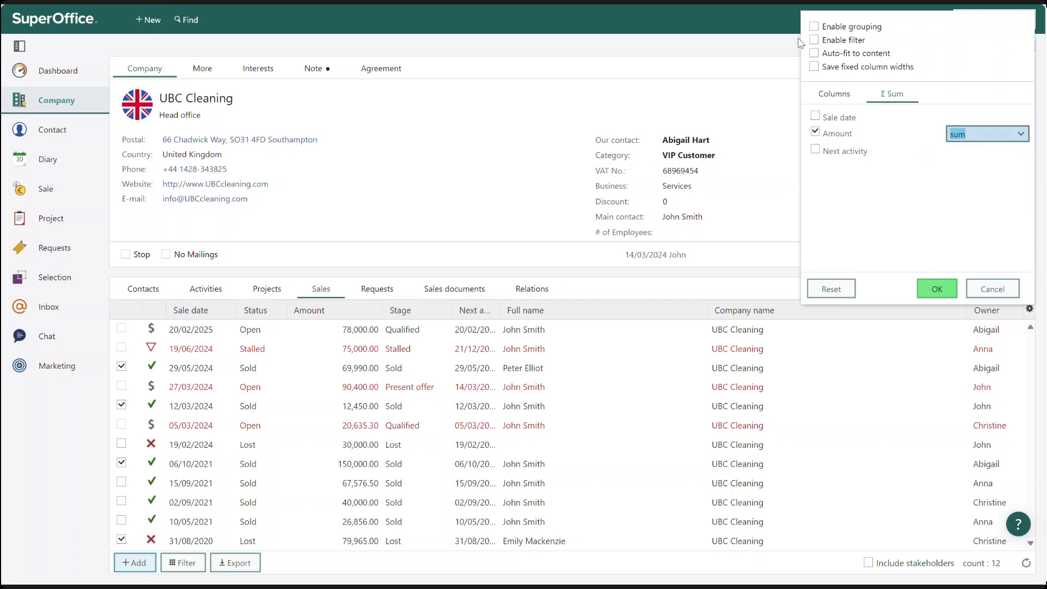
pyautogui.click(814, 26)
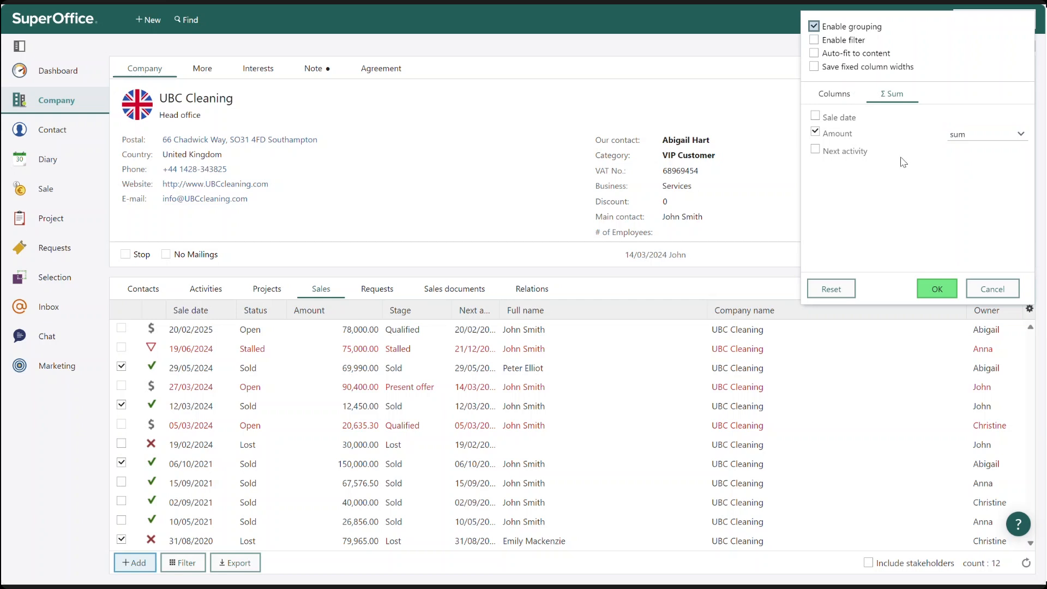
pyautogui.click(938, 291)
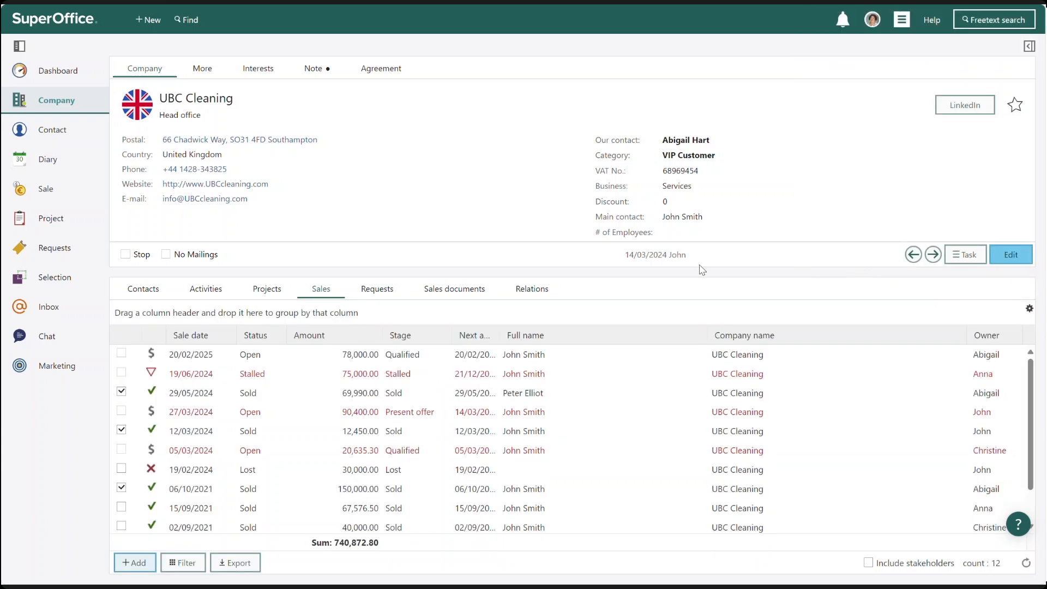
# Group the Sales list by Status and expand the Sold and Open groups
pyautogui.moveTo(257, 340); pyautogui.dragTo(247, 316)
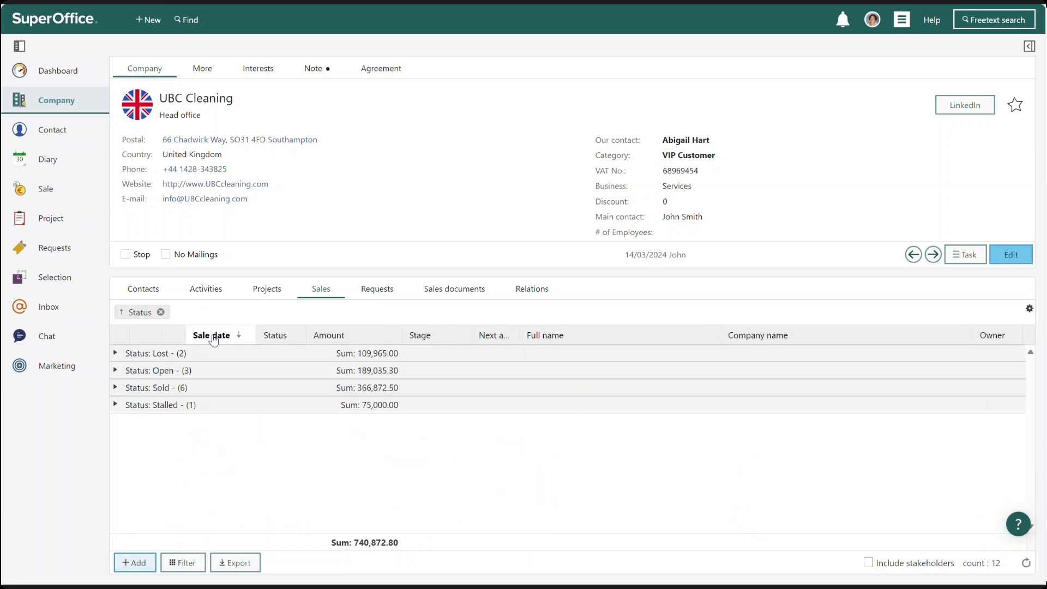
pyautogui.click(116, 388)
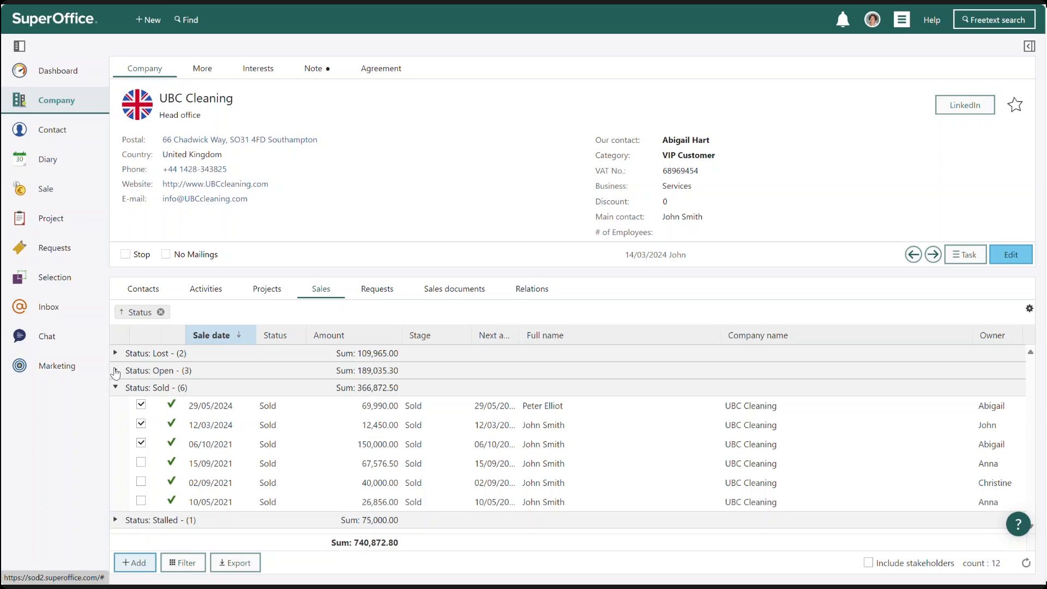
pyautogui.click(116, 371)
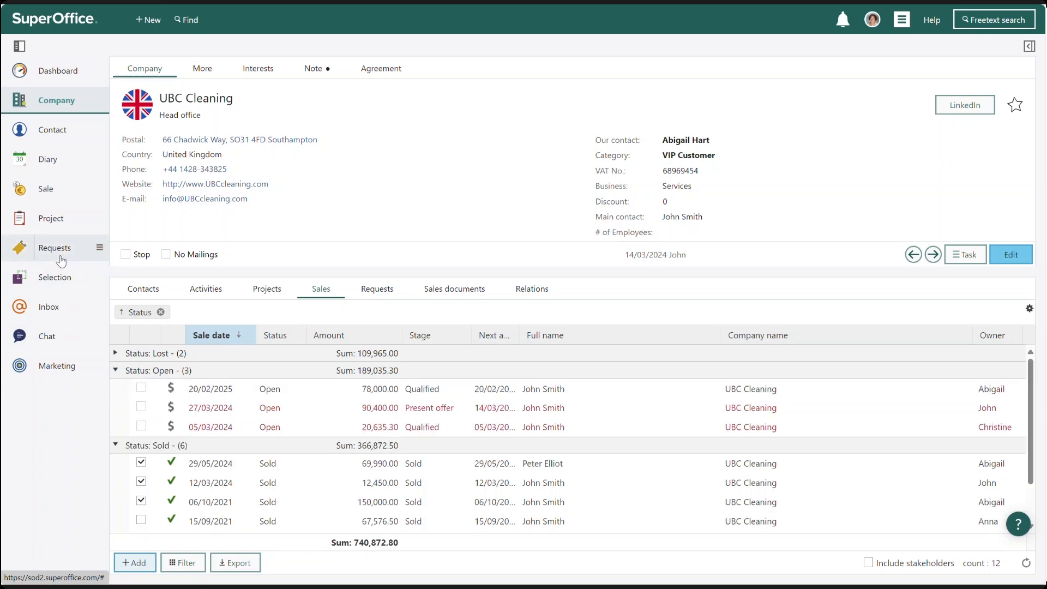
# Open the Abigails sales this year selection and add the Amount (EUR) column to its sales list
pyautogui.moveTo(47, 278)
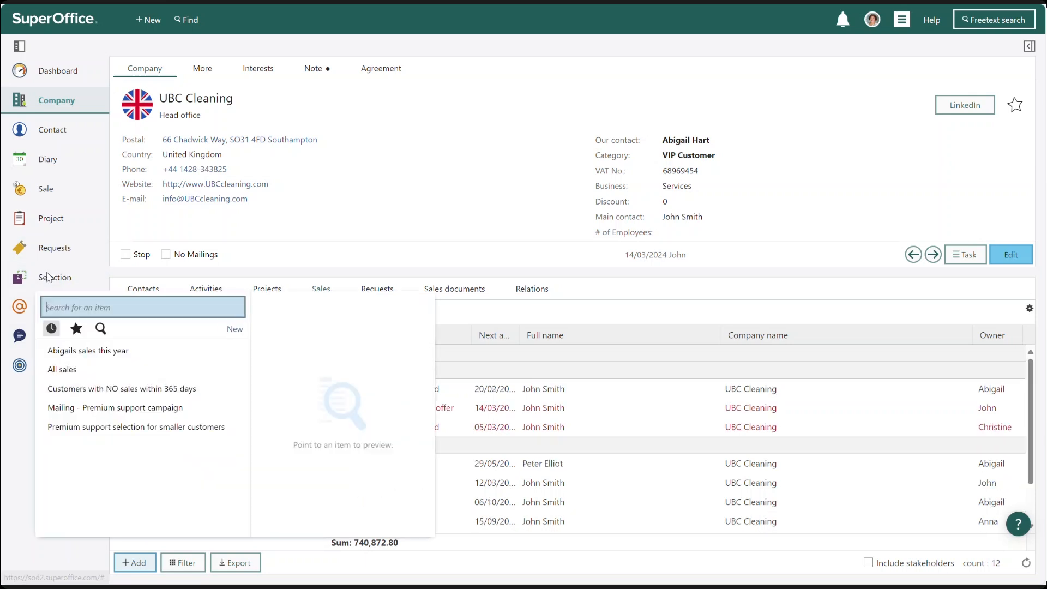
pyautogui.click(85, 353)
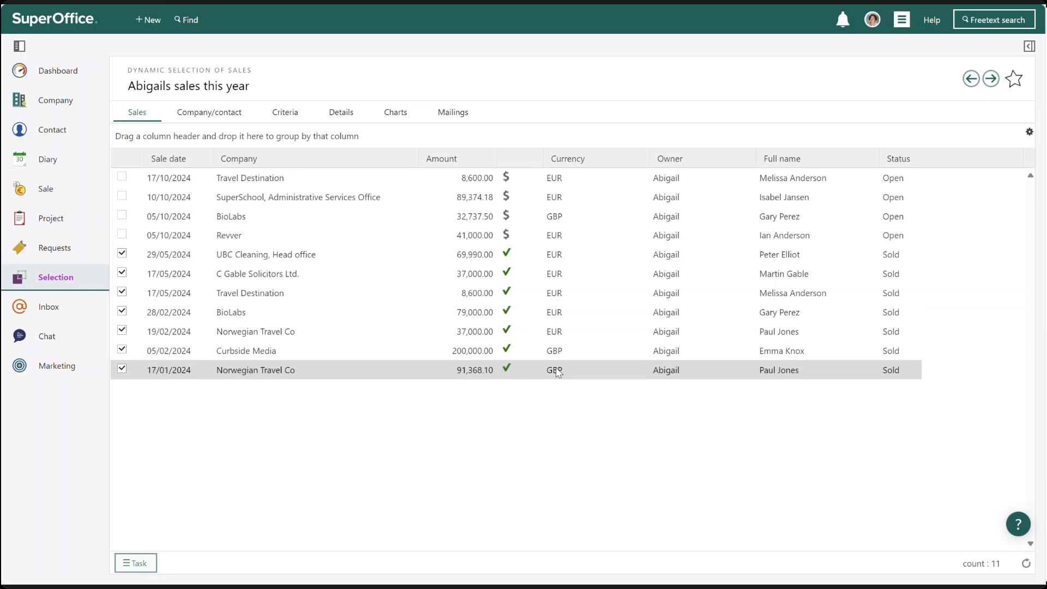
pyautogui.click(1030, 133)
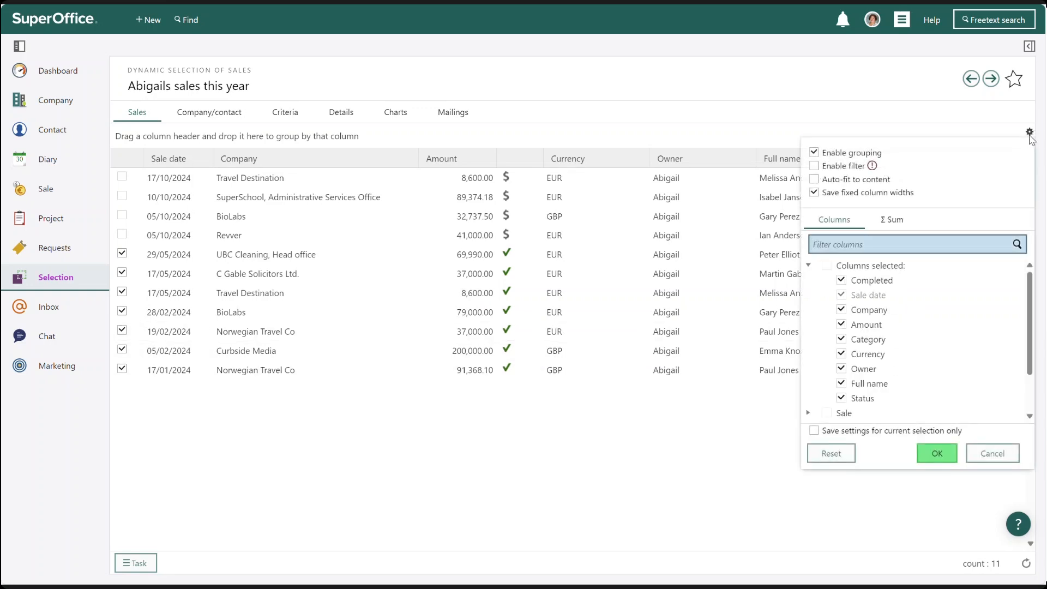
pyautogui.write('amount')
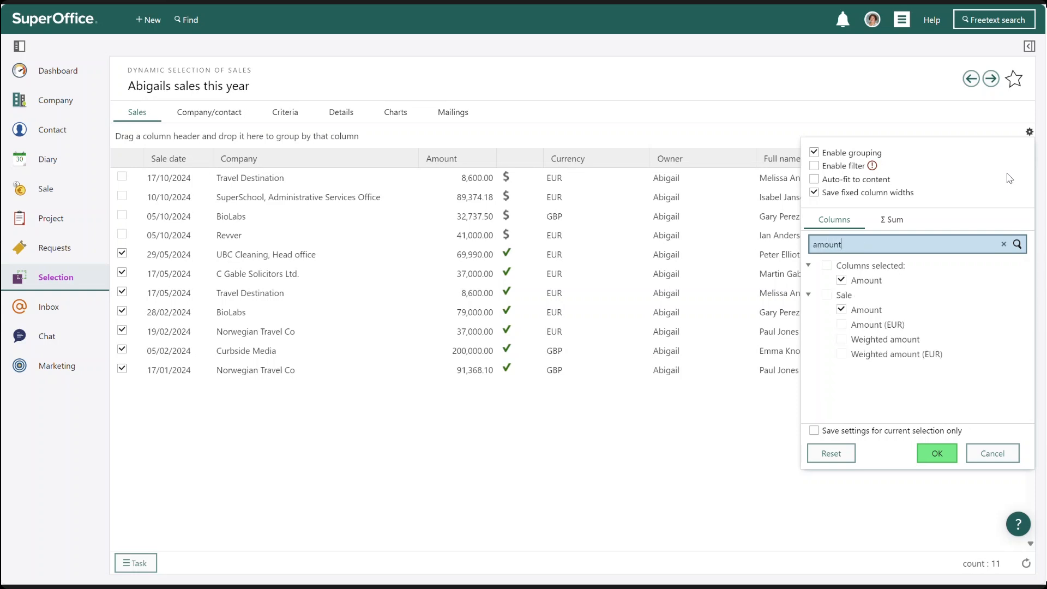
pyautogui.click(841, 324)
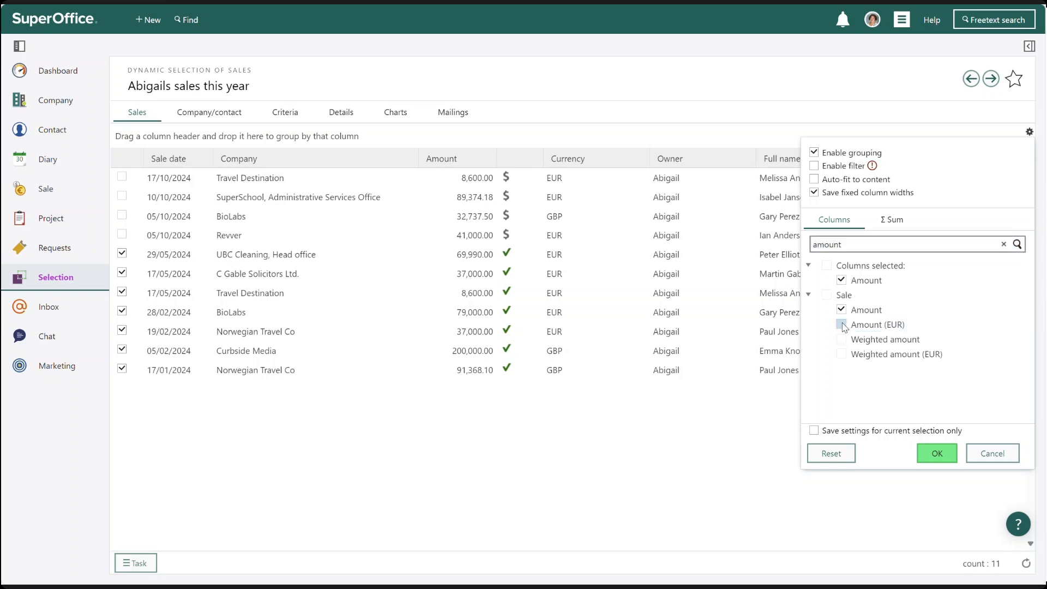
pyautogui.click(935, 453)
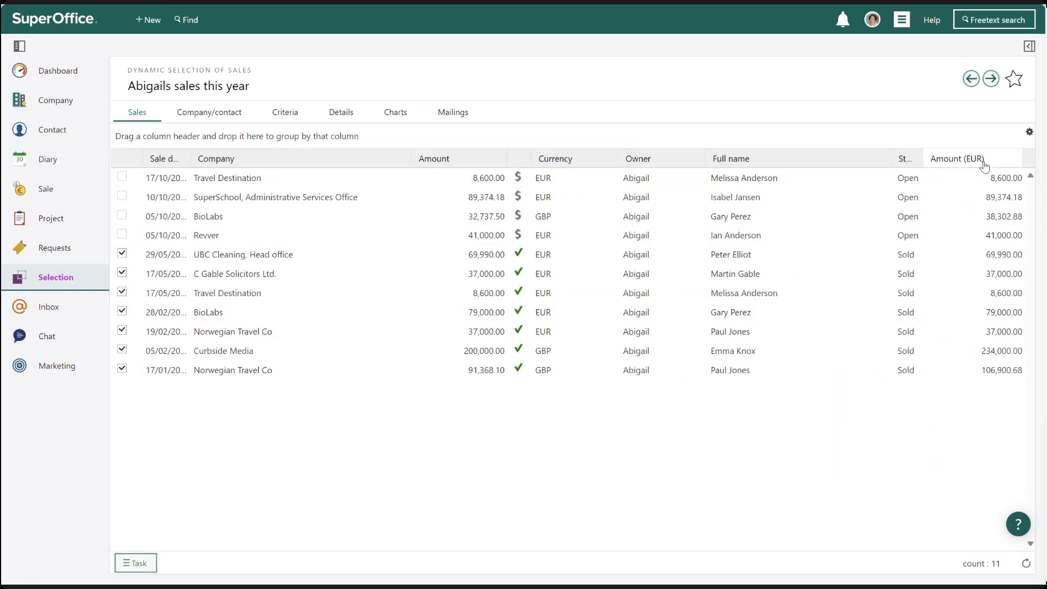
# Move the Amount (EUR) column next to Currency and narrow the Full name column
pyautogui.moveTo(974, 166); pyautogui.dragTo(626, 161)
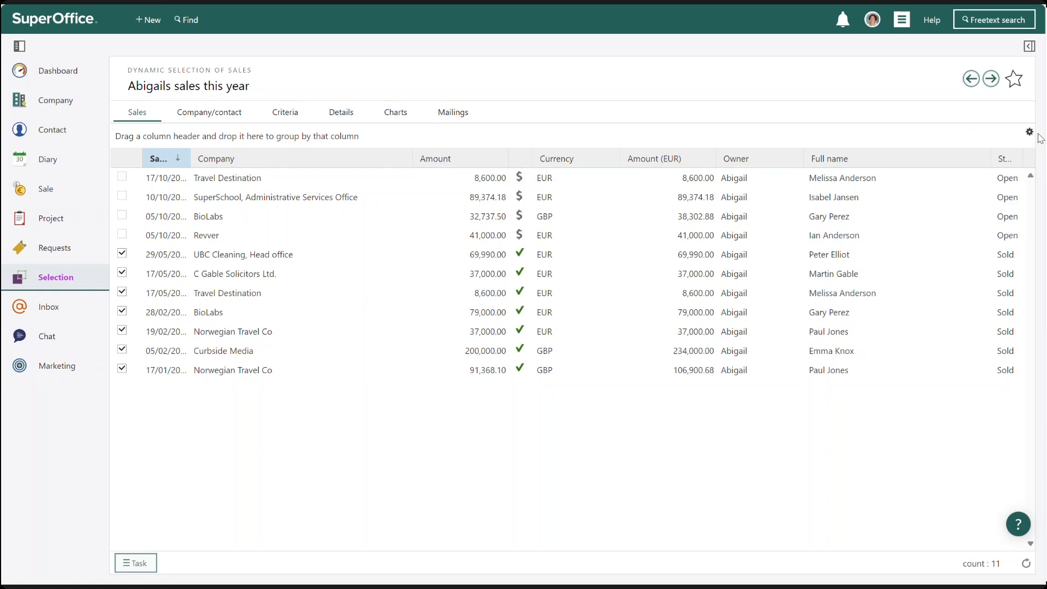
pyautogui.moveTo(990, 158); pyautogui.dragTo(935, 160)
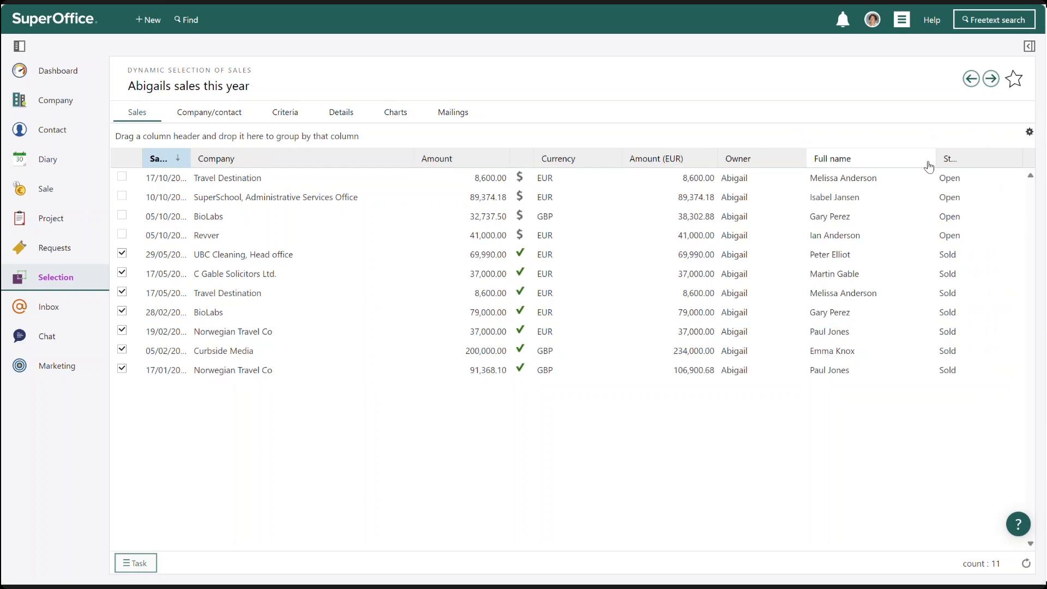
# Add a sum total for the Amount (EUR) column in the selection's list settings
pyautogui.click(1029, 132)
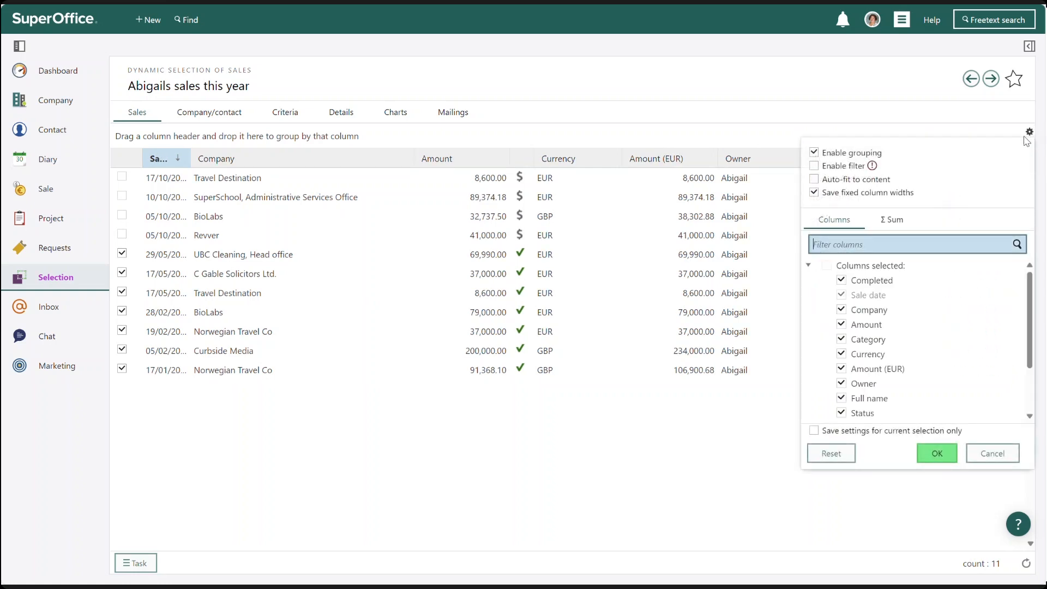
pyautogui.click(894, 220)
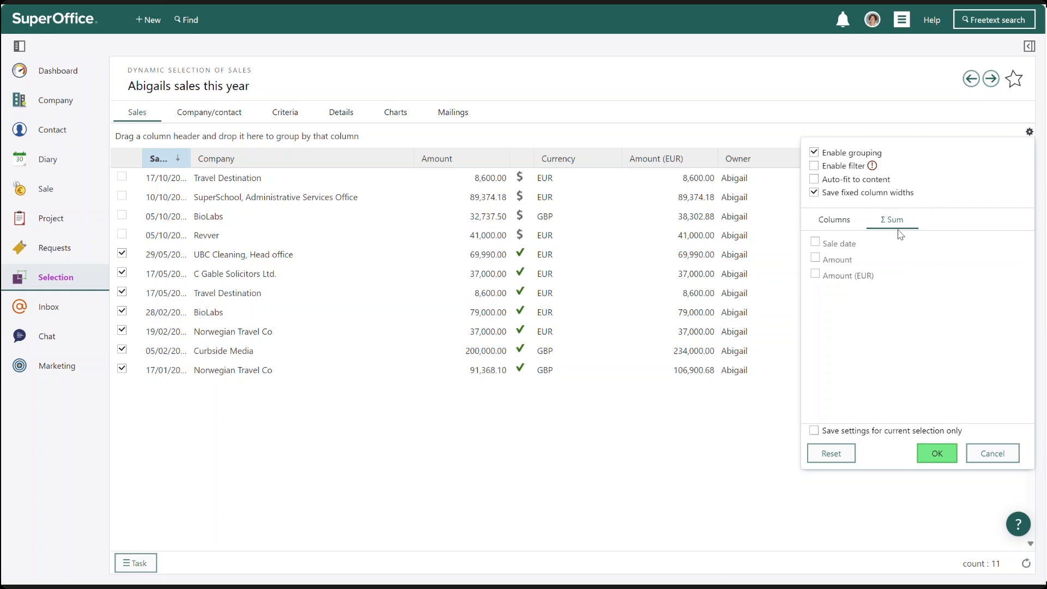
pyautogui.click(815, 274)
pyautogui.click(954, 277)
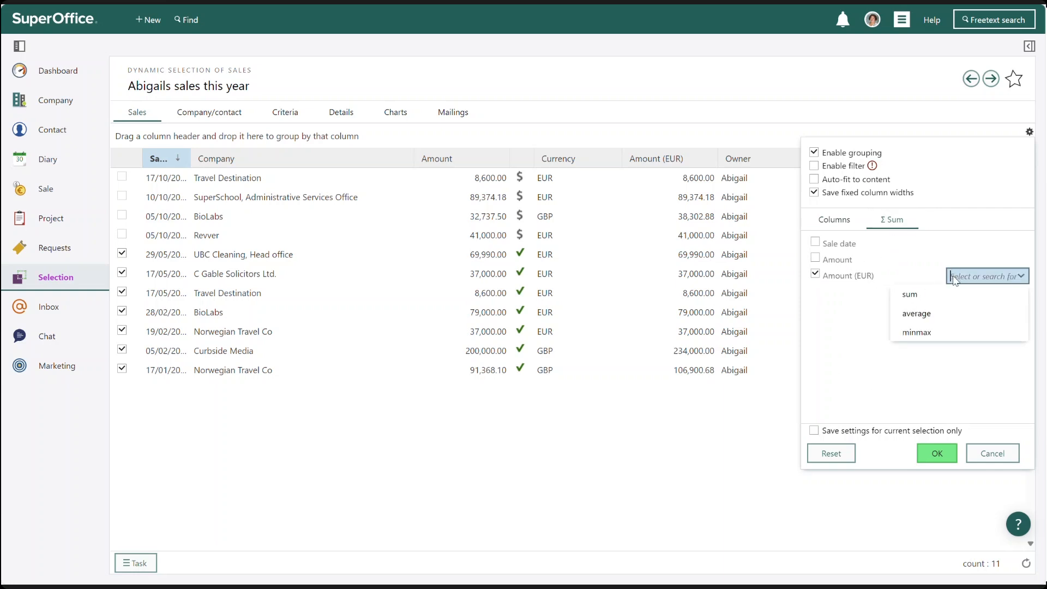
pyautogui.click(916, 296)
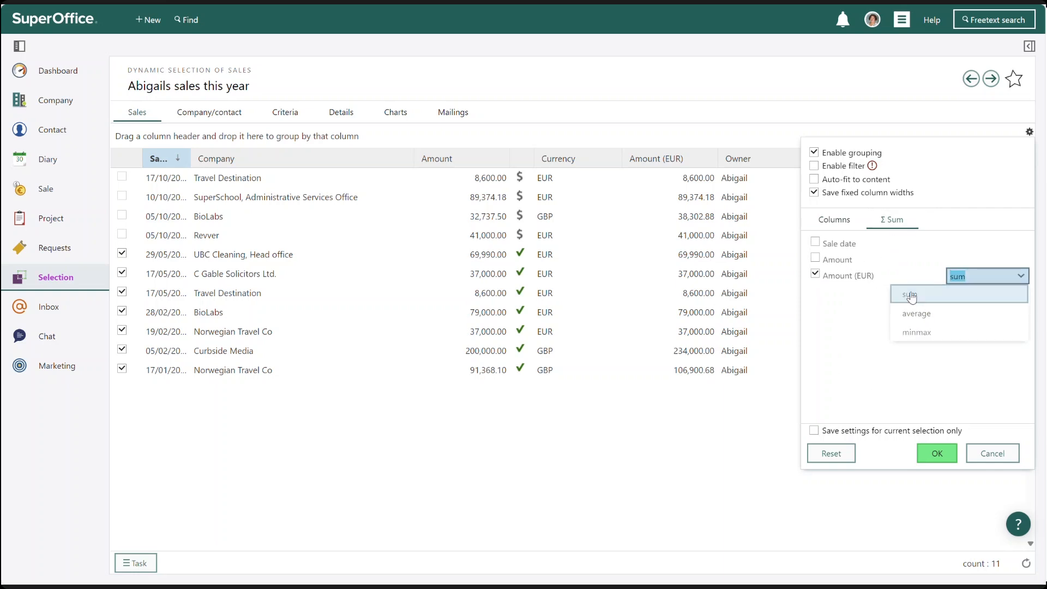
pyautogui.click(937, 453)
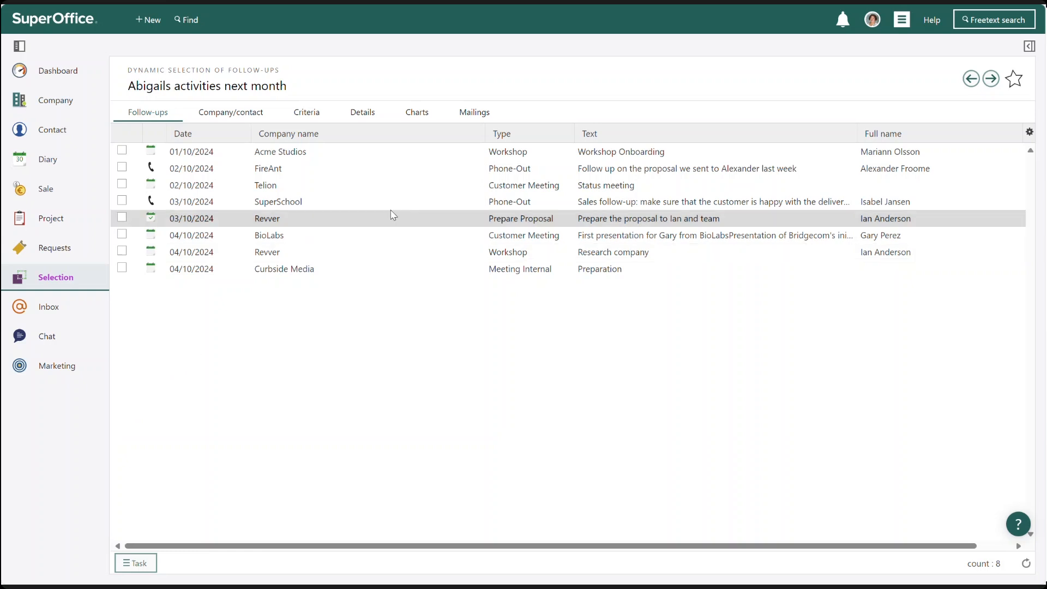
# Add the Duration column to the Abigails activities next month follow-up list and widen it
pyautogui.click(1030, 133)
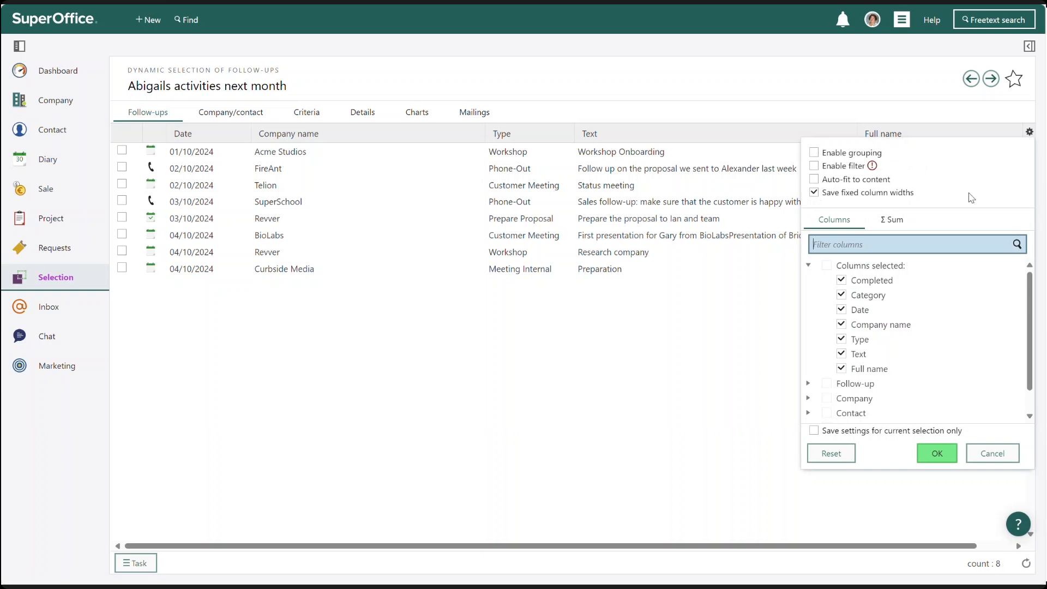
pyautogui.click(892, 219)
pyautogui.click(843, 224)
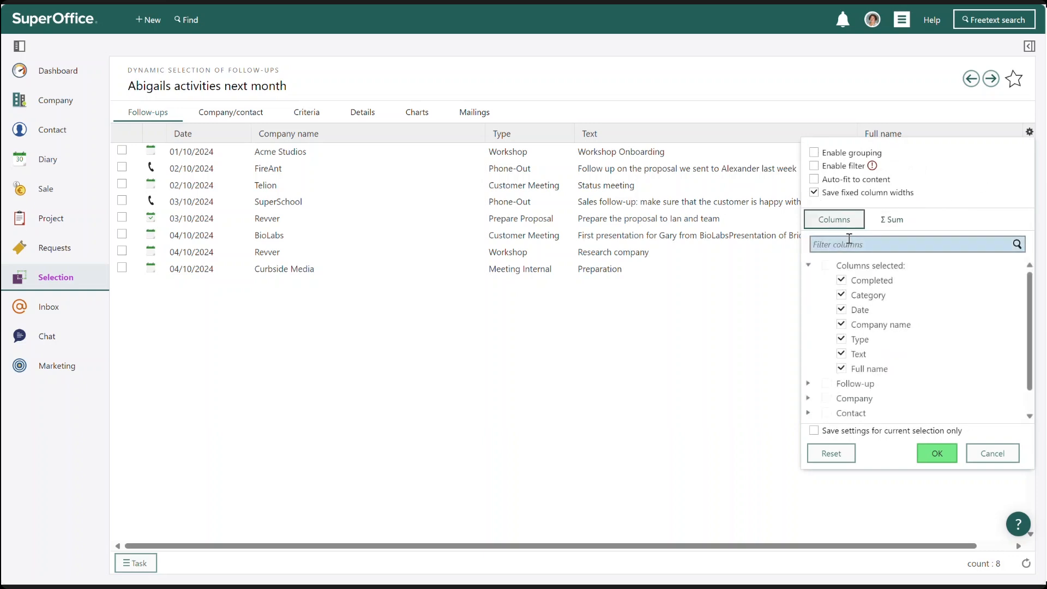
pyautogui.click(858, 246)
pyautogui.write('du')
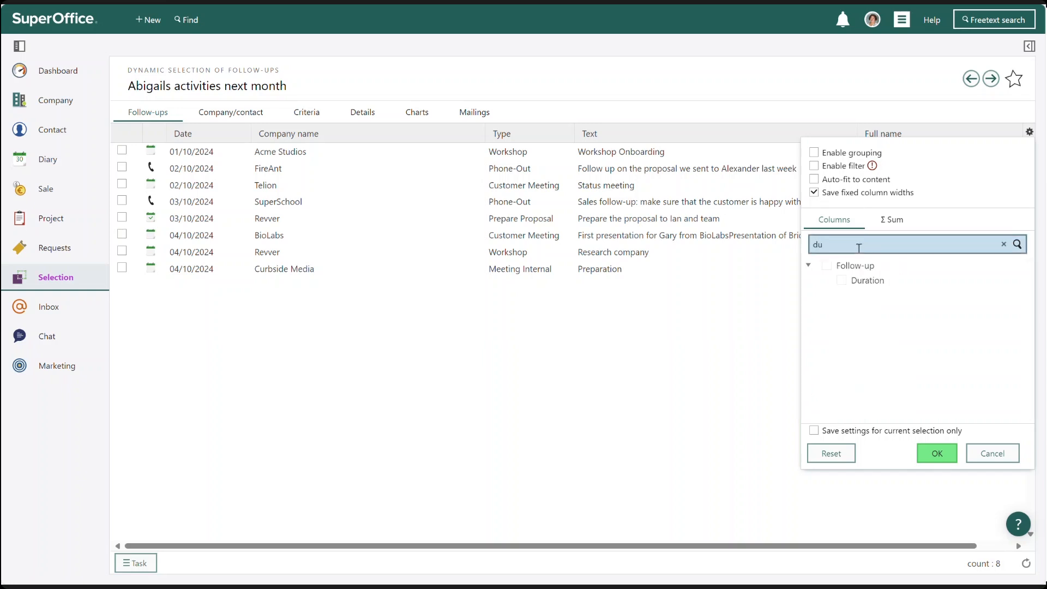
pyautogui.click(841, 282)
pyautogui.click(934, 452)
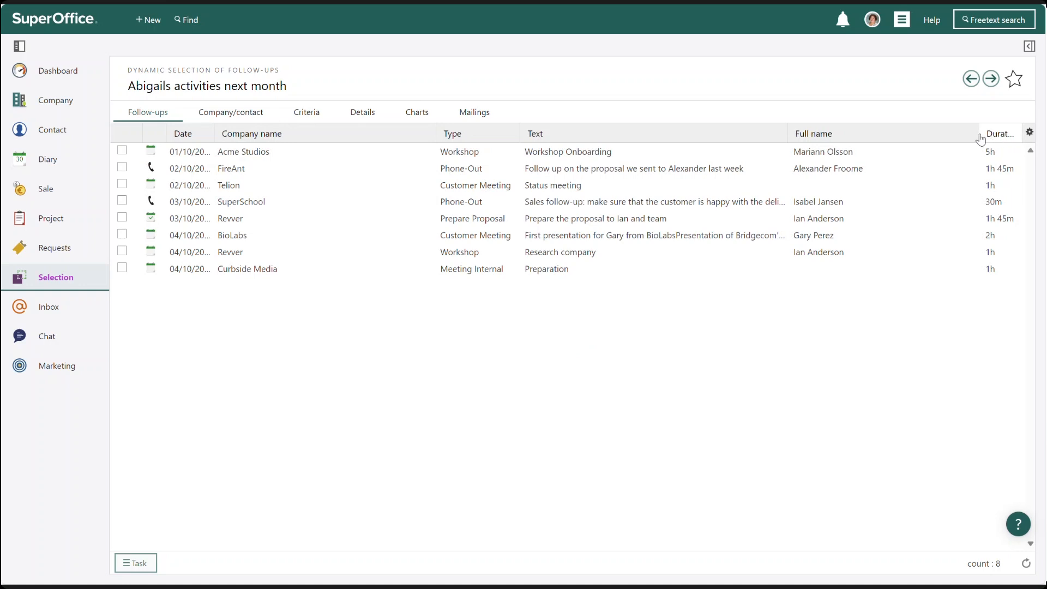
pyautogui.moveTo(977, 133); pyautogui.dragTo(934, 138)
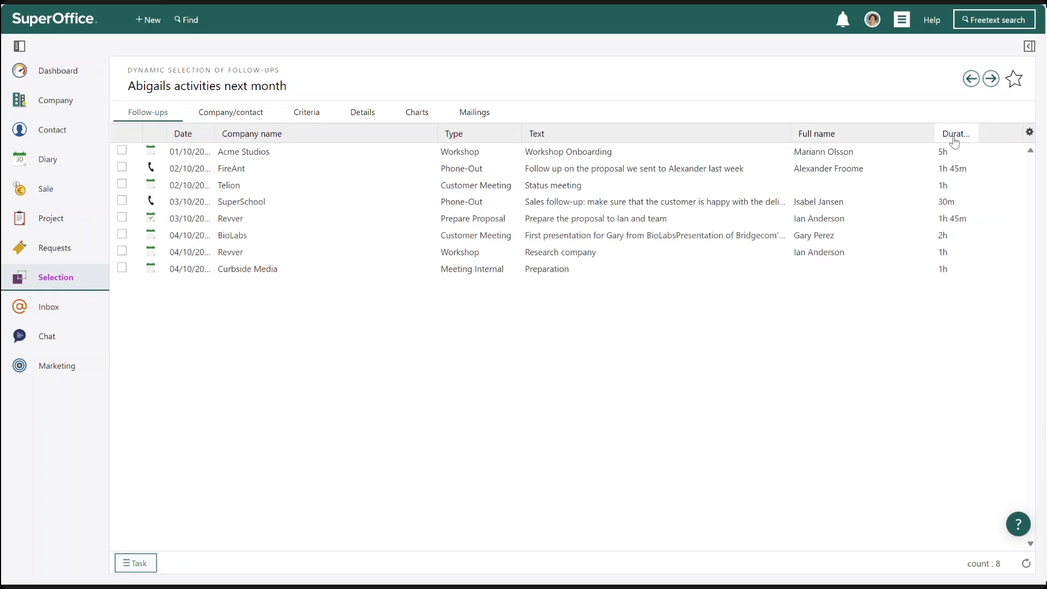
# Add a sum total for the Duration column in the list settings
pyautogui.click(1028, 135)
pyautogui.click(897, 221)
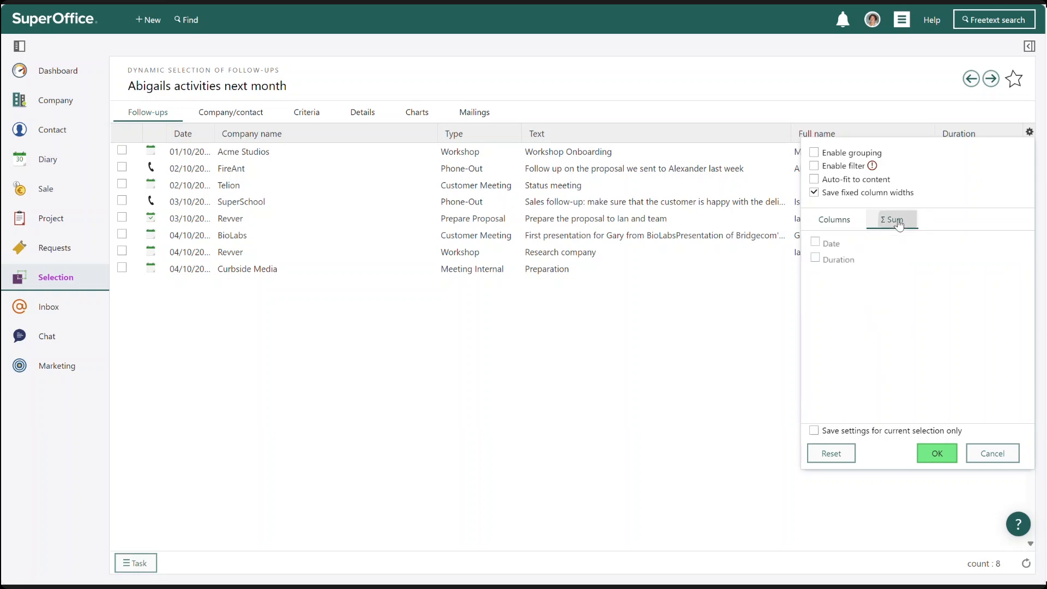
pyautogui.click(816, 259)
pyautogui.click(960, 262)
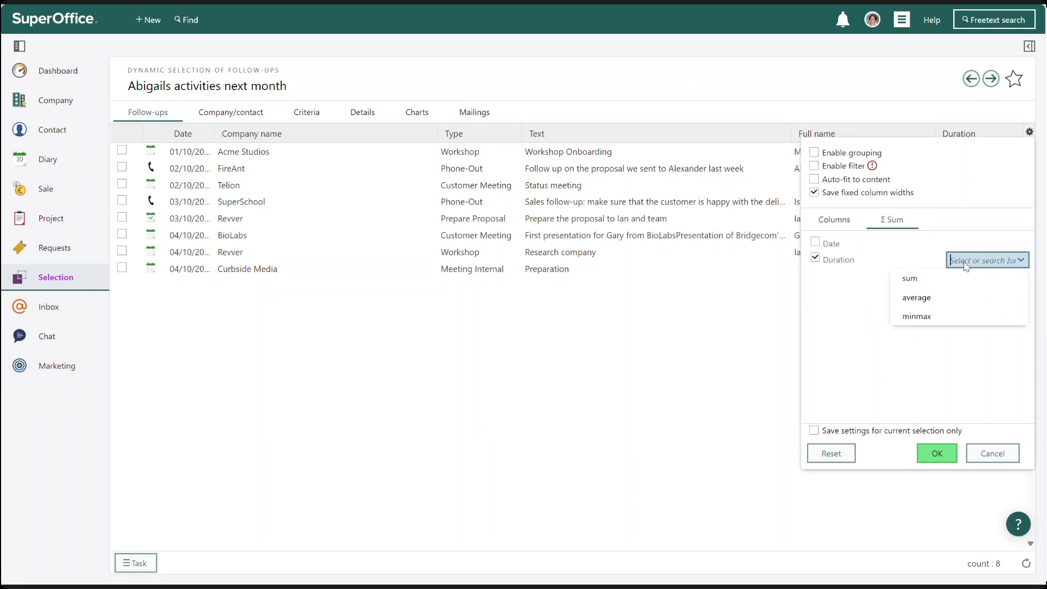
pyautogui.click(909, 279)
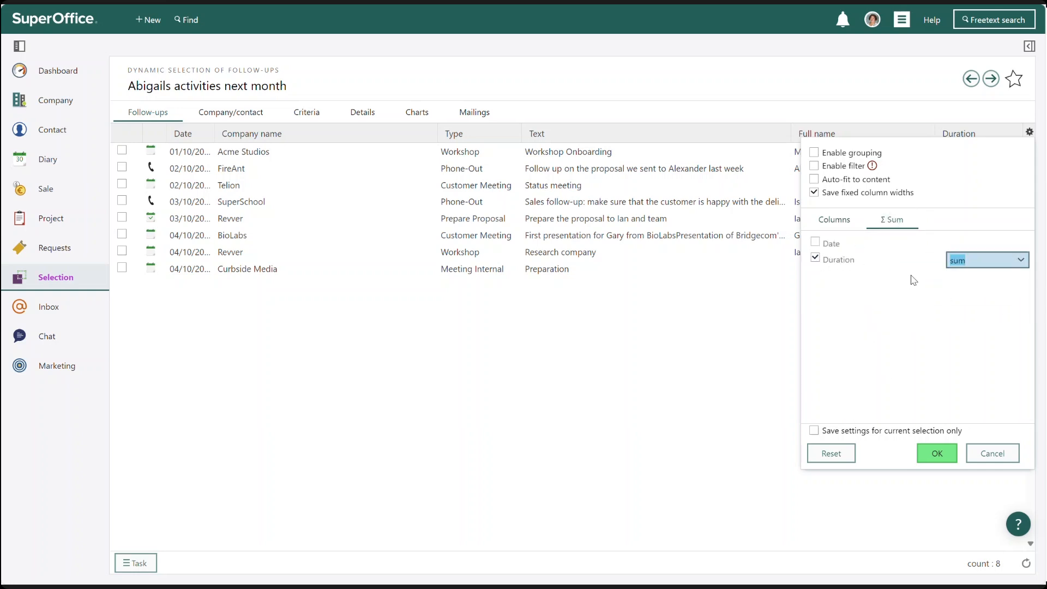
pyautogui.click(938, 461)
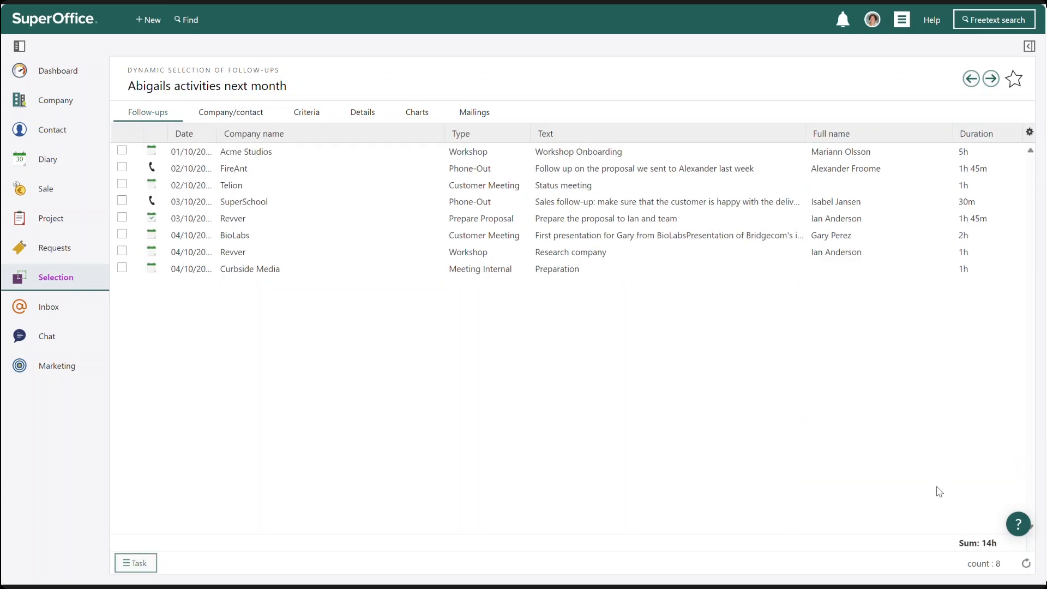
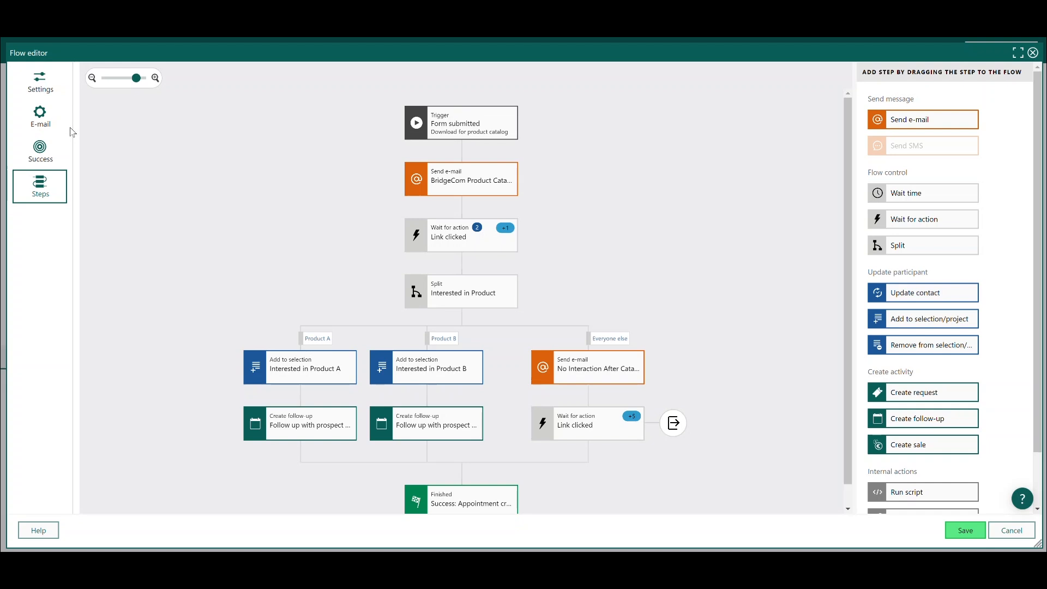
# Review the flow's e-mail settings, success criteria and step diagram in the Flow editor
pyautogui.click(47, 119)
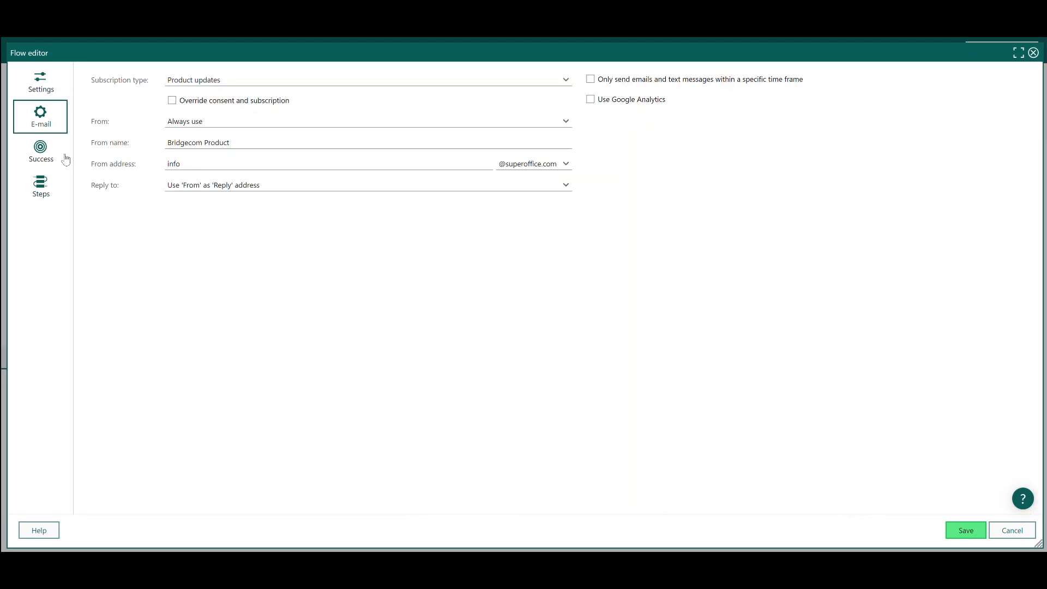
pyautogui.click(40, 156)
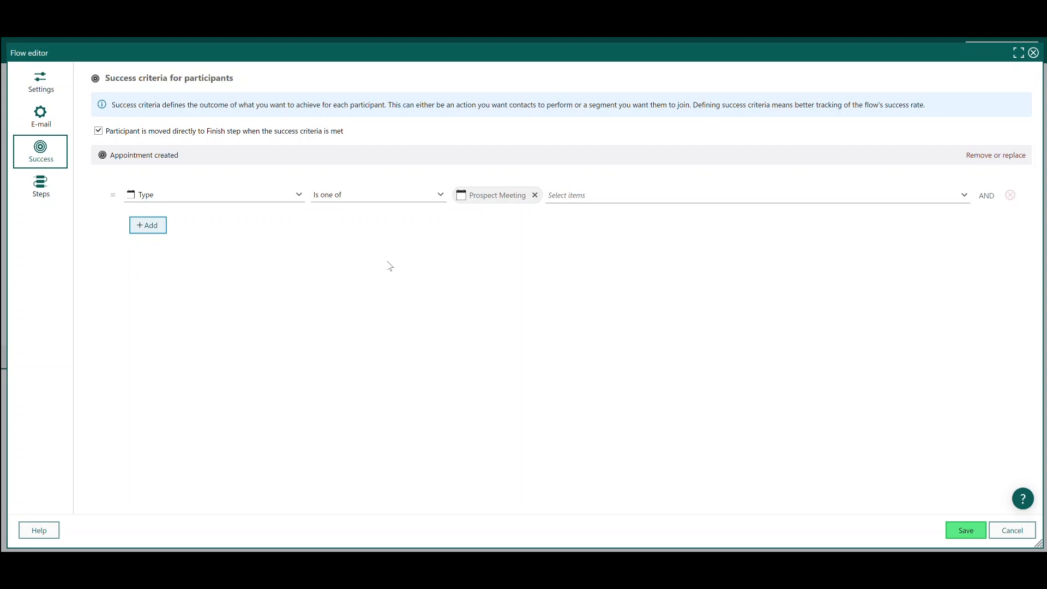
pyautogui.click(50, 194)
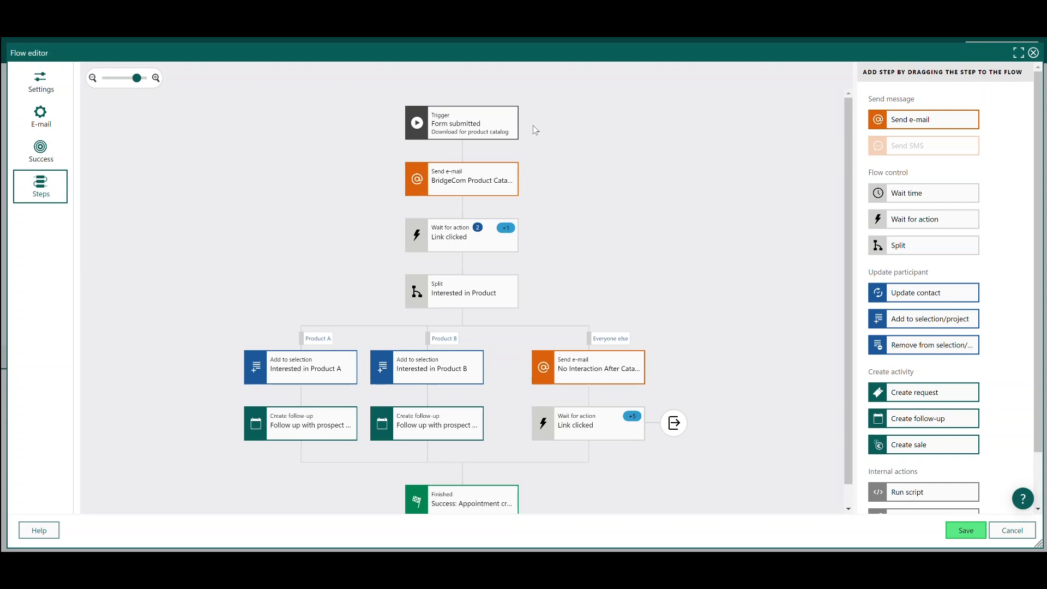
# Submit the Bridgecom catalog download form to trigger the flow and read the resulting product catalog e-mail
pyautogui.click(500, 122)
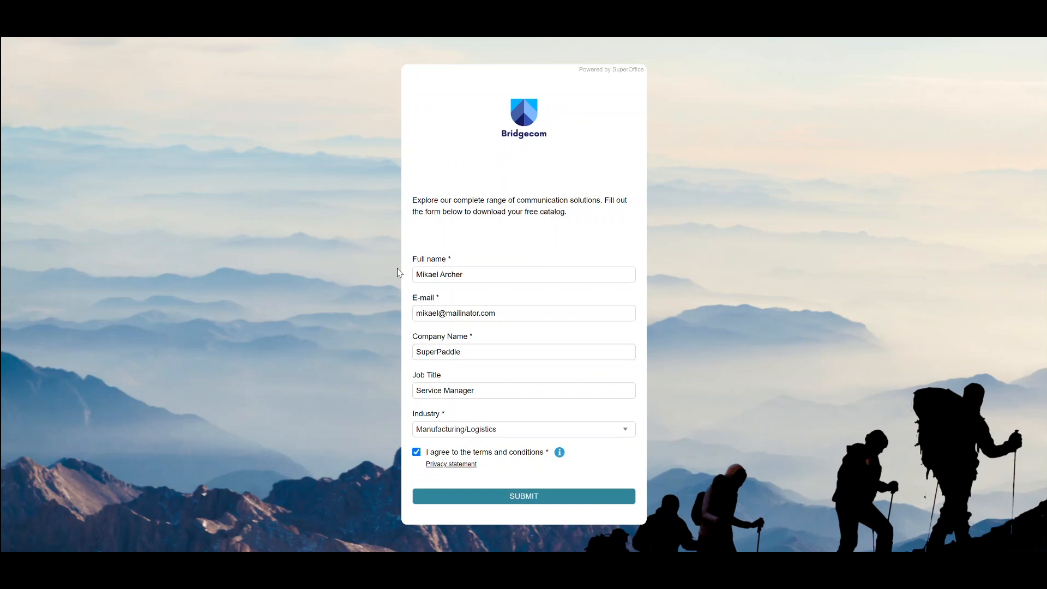
pyautogui.click(566, 496)
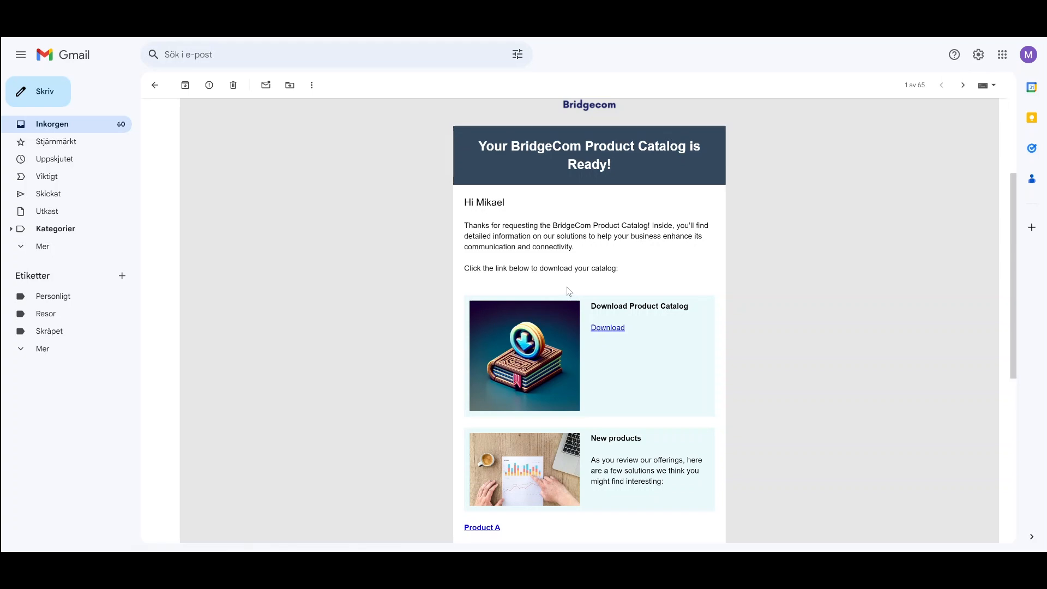
pyautogui.scroll(-2, 409, 275)
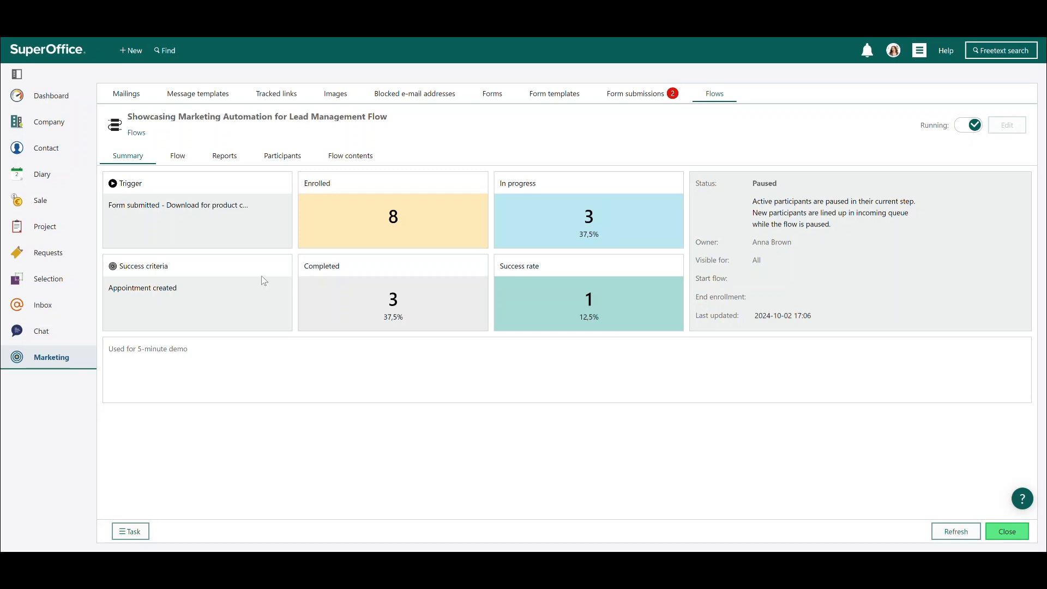
# Open the flow's Reports and review the participant status and e-mail performance charts
pyautogui.click(229, 165)
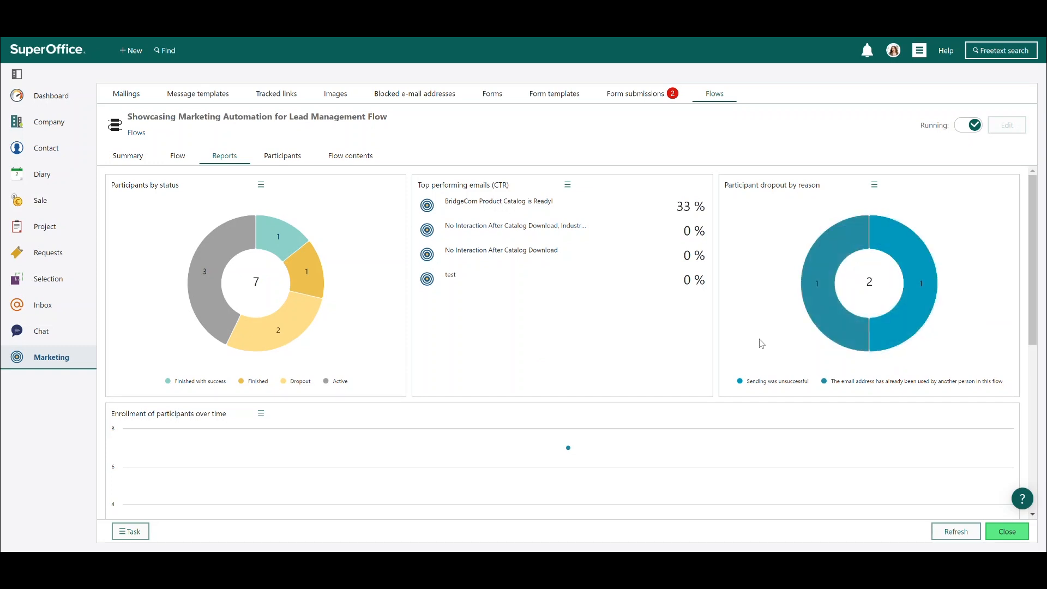
pyautogui.scroll(-5, 587, 326)
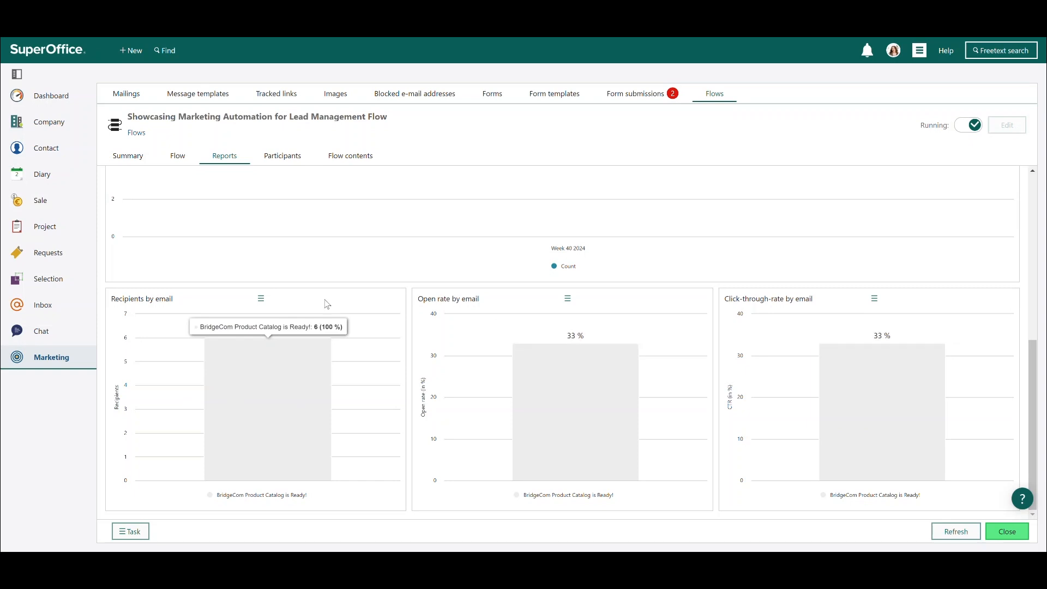
pyautogui.scroll(5, 364, 308)
pyautogui.scroll(1, 364, 309)
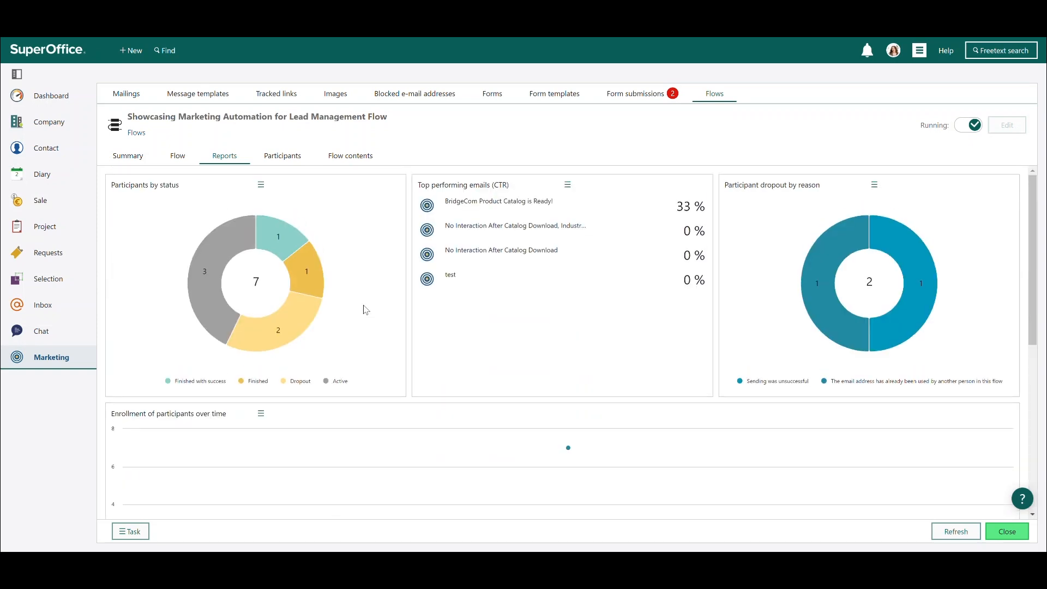